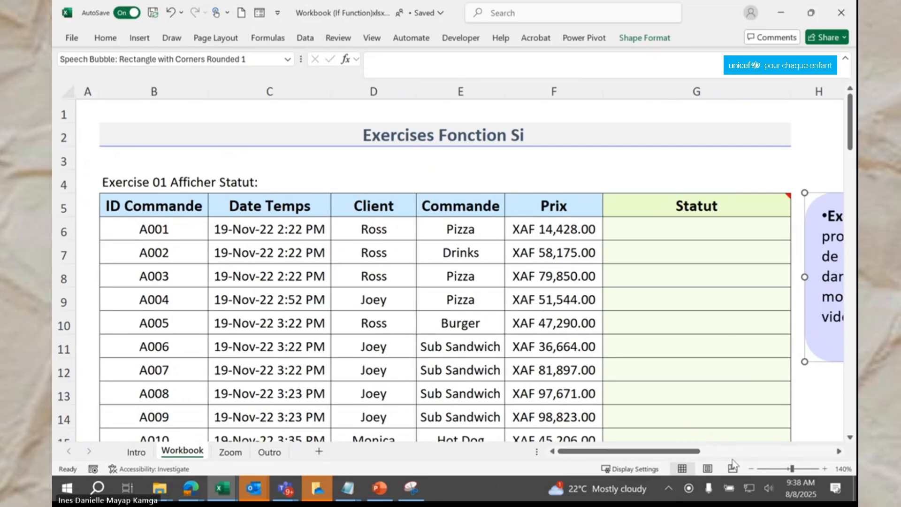
pyautogui.click(751, 469)
pyautogui.click(751, 469)
pyautogui.click(751, 468)
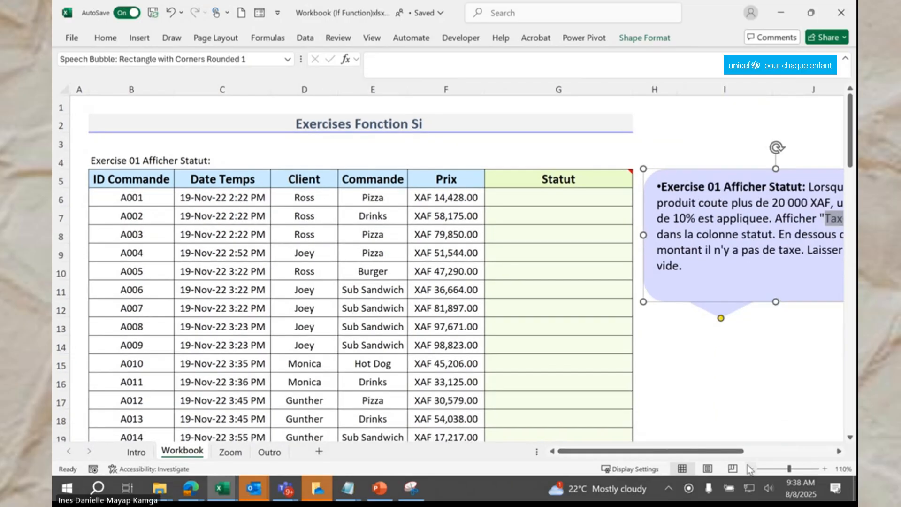
pyautogui.moveTo(722, 452); pyautogui.dragTo(761, 455)
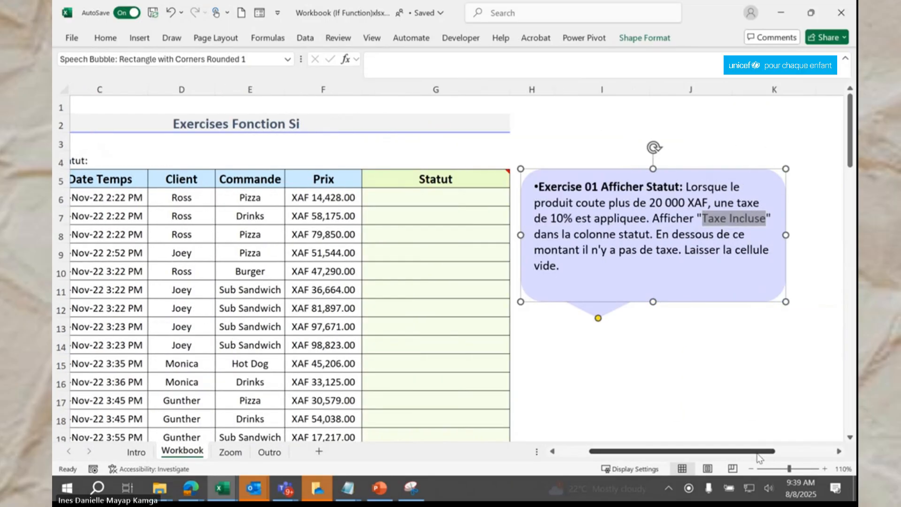
pyautogui.click(750, 404)
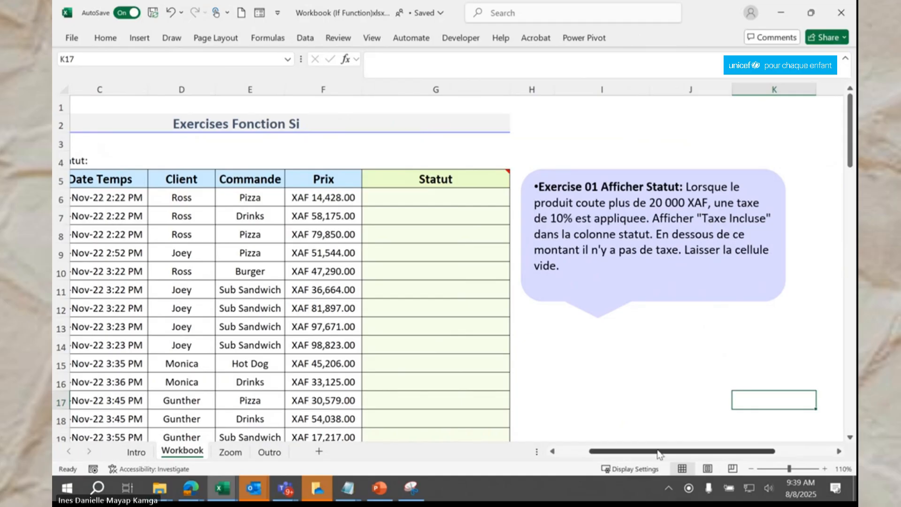
pyautogui.moveTo(660, 452); pyautogui.dragTo(629, 451)
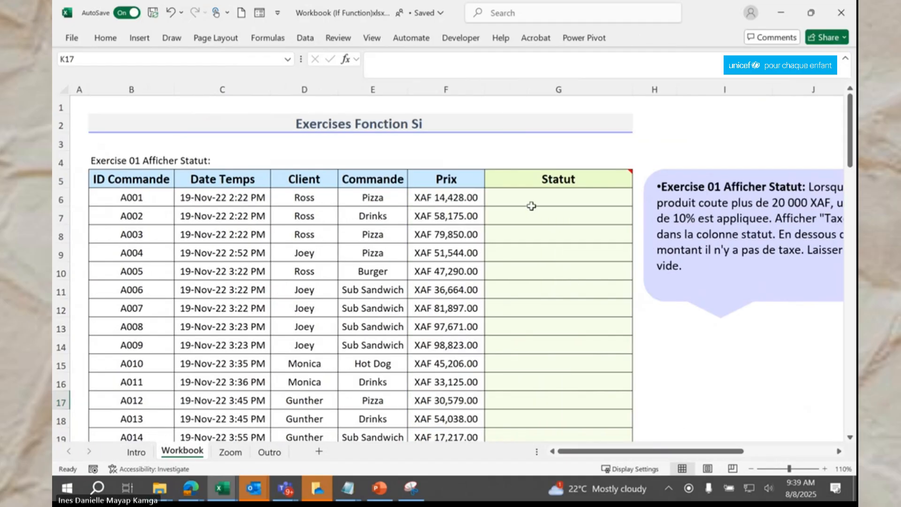
pyautogui.click(471, 193)
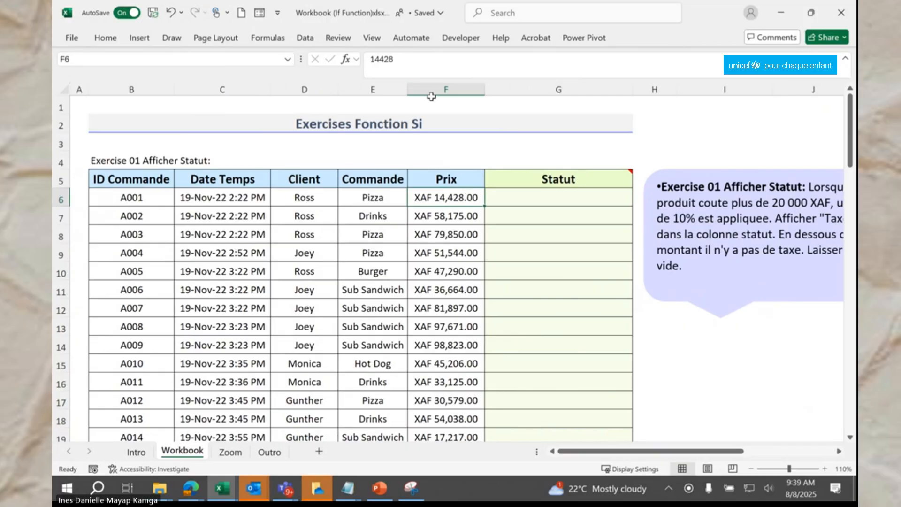
pyautogui.click(550, 202)
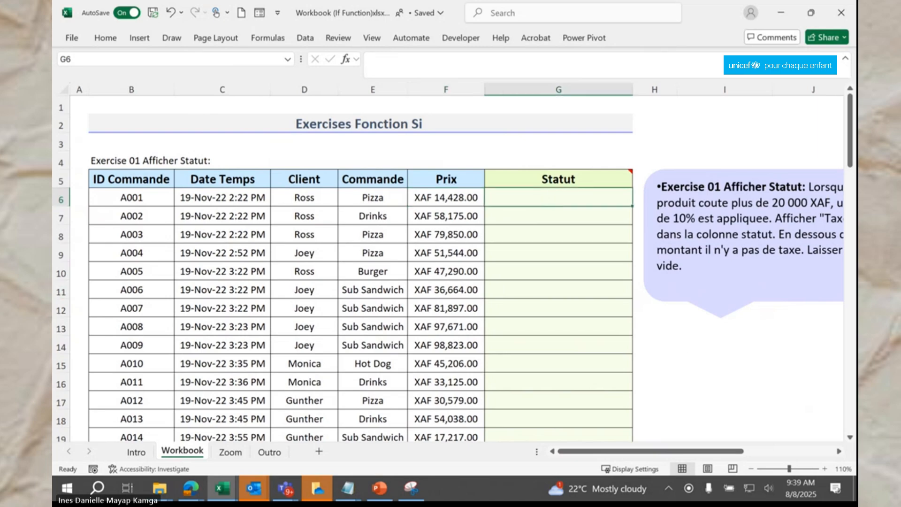
# Step: Enter =IF(F6>20000,"Taxe Incluse","") in G6, which stays blank for the 14,428.00 price
pyautogui.hotkey('alt', 'Tab')
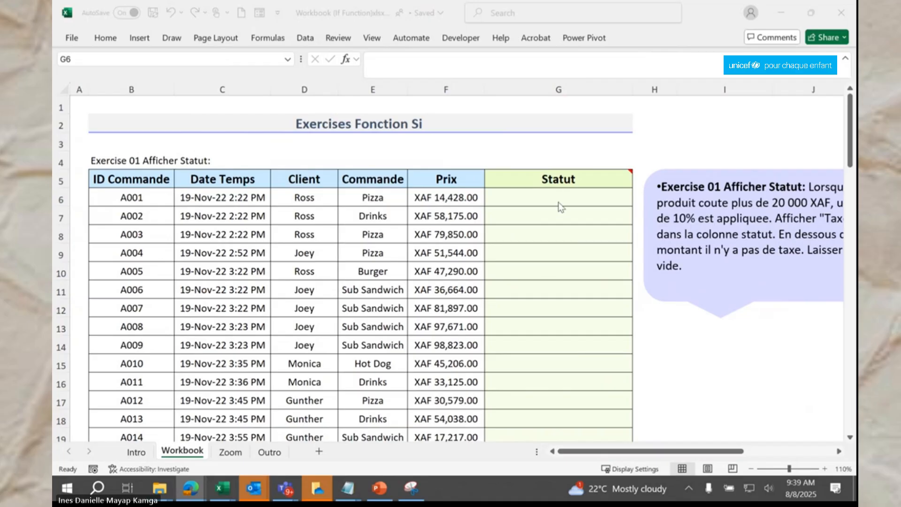
pyautogui.click(558, 202)
pyautogui.write('=IF')
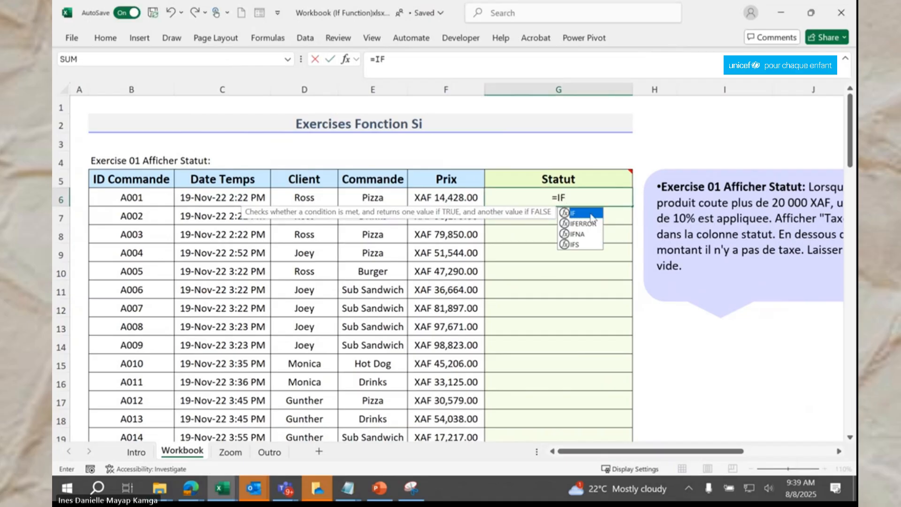
pyautogui.write('(')
pyautogui.click(458, 197)
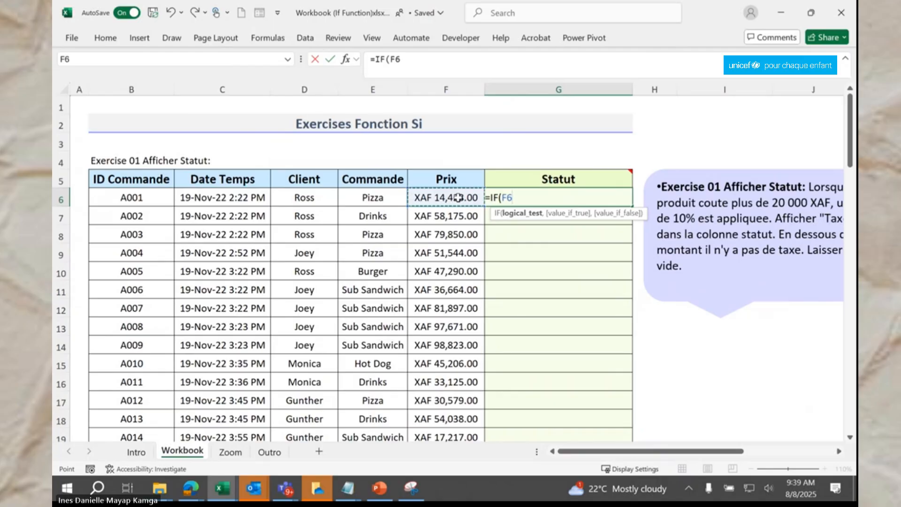
pyautogui.write('>20000,"Taxe Incluse')
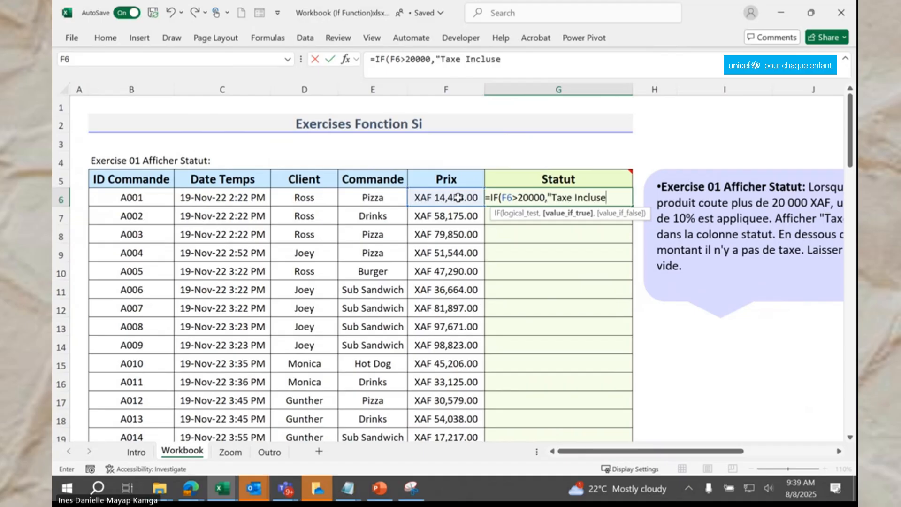
pyautogui.write('",""')
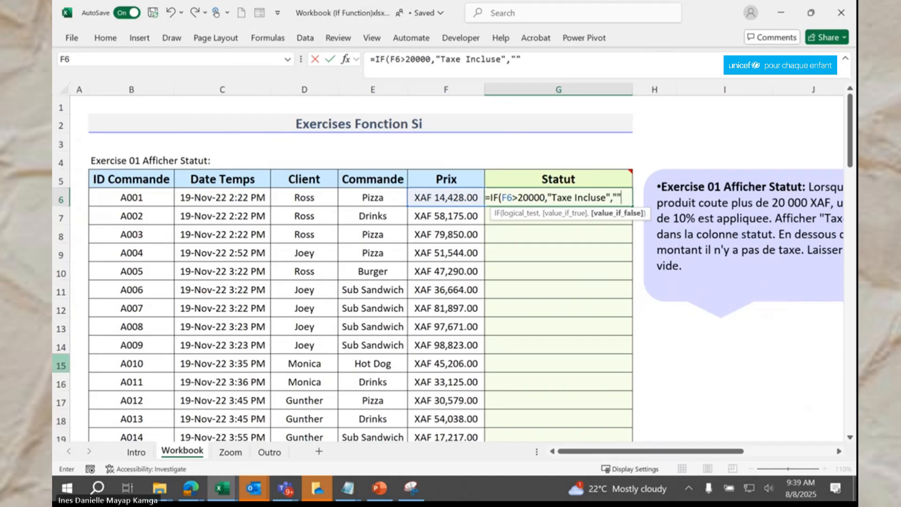
pyautogui.hotkey('alt', 'Tab')
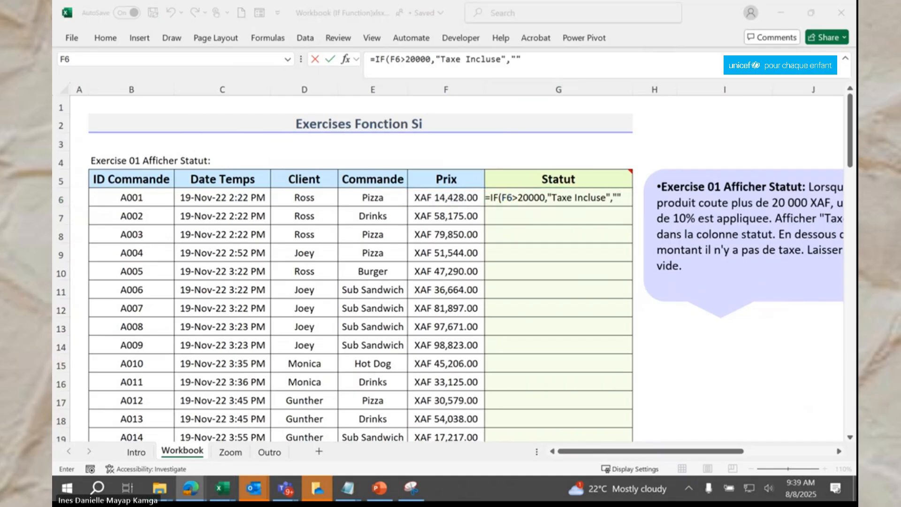
pyautogui.hotkey('alt', 'Tab')
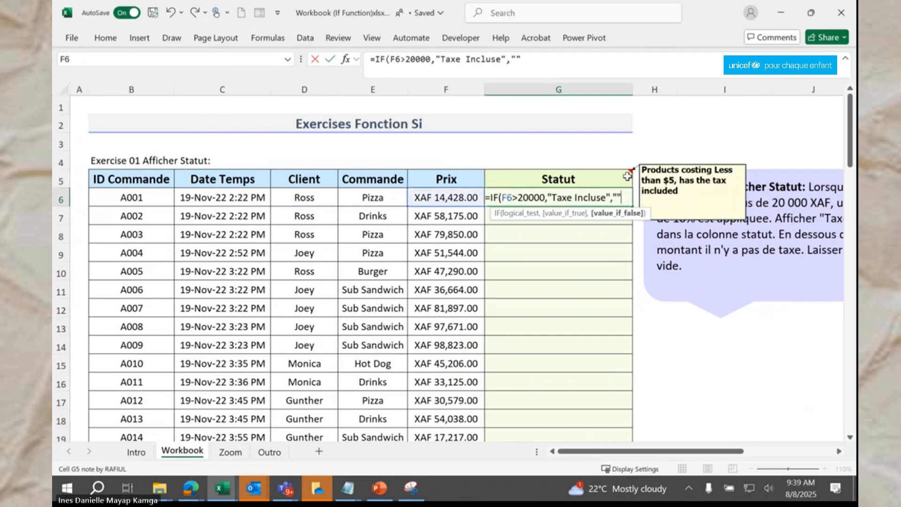
pyautogui.write(')')
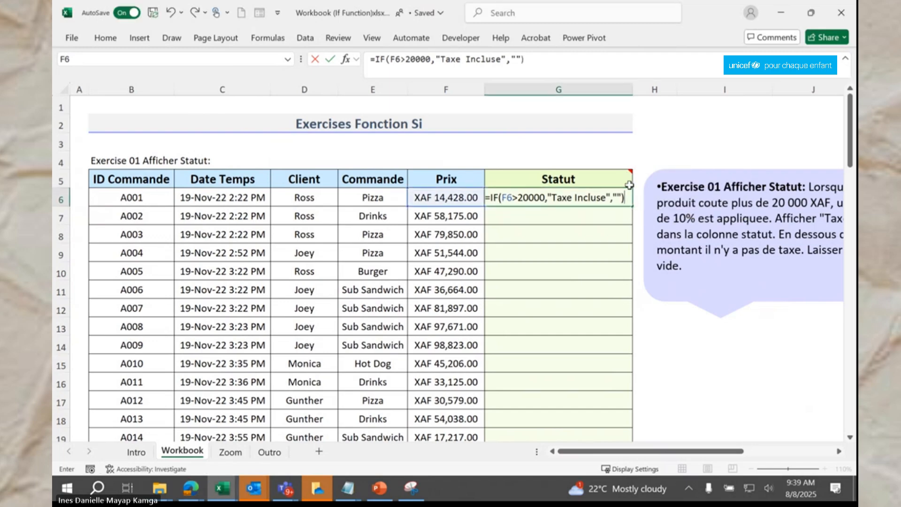
pyautogui.press('Return')
# Step: Fill the G6 Statut formula down the column and check an order left blank
pyautogui.click(616, 196)
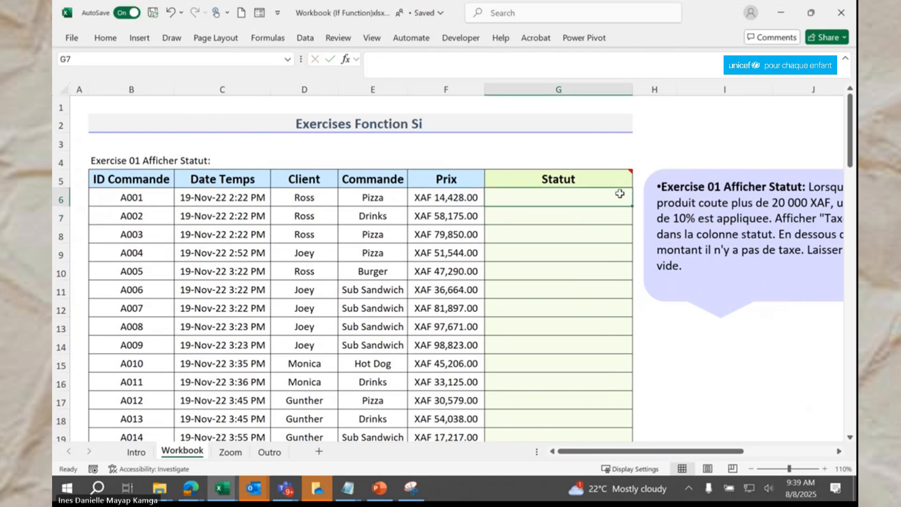
pyautogui.doubleClick(633, 206)
pyautogui.scroll(-3, 620, 232)
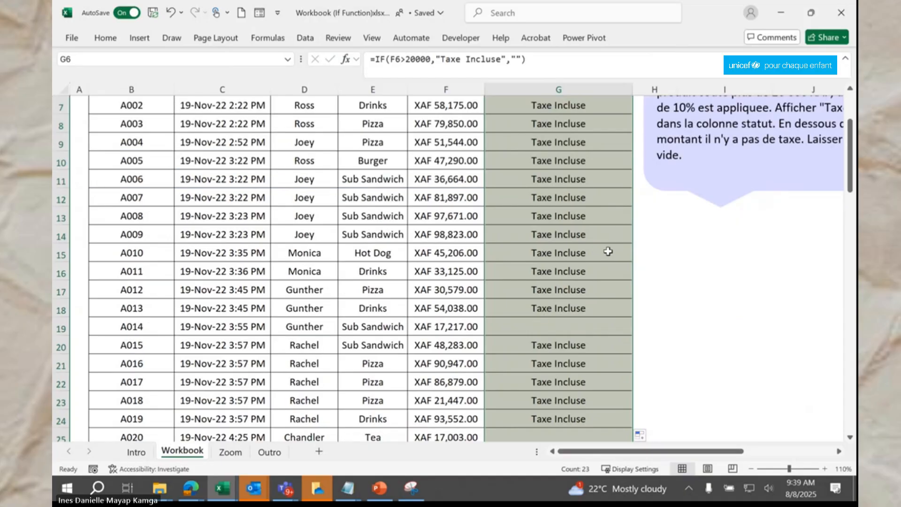
pyautogui.click(558, 271)
pyautogui.moveTo(479, 270)
pyautogui.mouseDown()
pyautogui.moveTo(514, 275)
pyautogui.moveTo(496, 274)
pyautogui.mouseUp()
pyautogui.click(513, 275)
# Step: Spot-check the copied status formulas near the table's end and for the first two orders
pyautogui.scroll(-2, 513, 274)
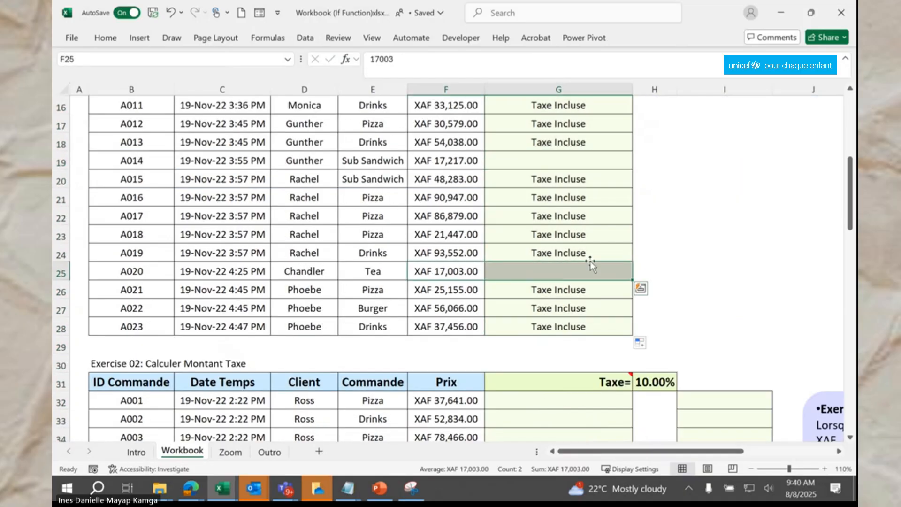
pyautogui.scroll(-1, 598, 247)
pyautogui.click(598, 247)
pyautogui.scroll(6, 597, 248)
pyautogui.moveTo(466, 198); pyautogui.dragTo(500, 202)
pyautogui.click(517, 219)
# Step: Scroll down and zoom in on the Exercise 02 instructions callout
pyautogui.scroll(-10, 518, 218)
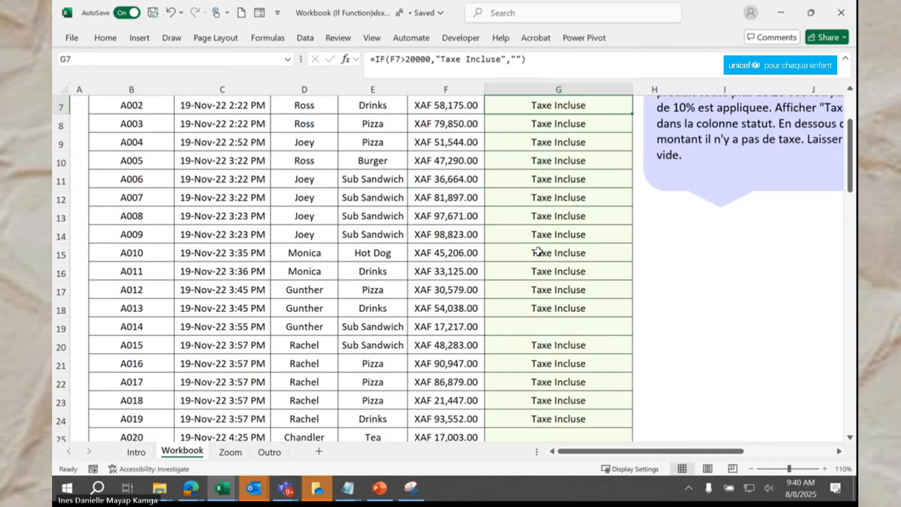
pyautogui.moveTo(633, 449); pyautogui.dragTo(671, 450)
pyautogui.click(824, 469)
pyautogui.click(824, 469)
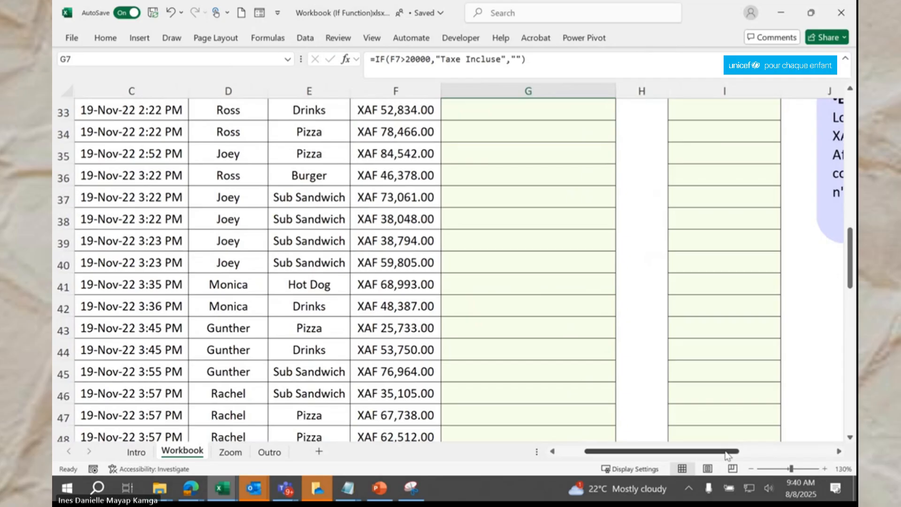
pyautogui.moveTo(727, 451); pyautogui.dragTo(821, 451)
pyautogui.scroll(1, 694, 332)
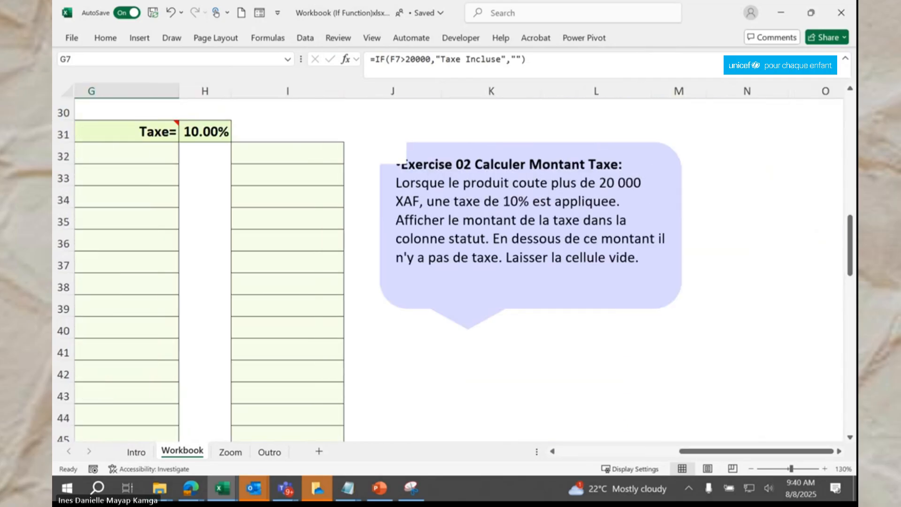
# Step: Deselect the Exercise 02 callout and zoom back out to the table with the 10.00% tax rate
pyautogui.hotkey('alt', 'Tab')
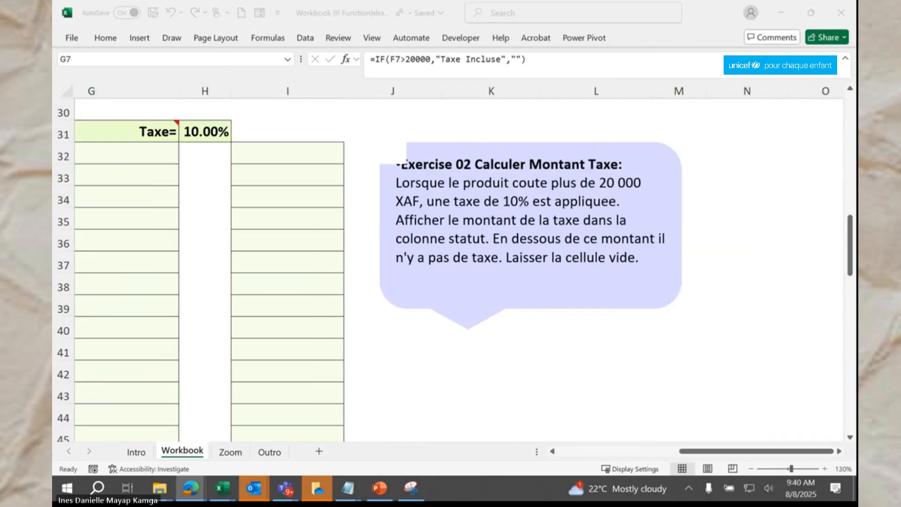
pyautogui.click(499, 240)
pyautogui.click(505, 221)
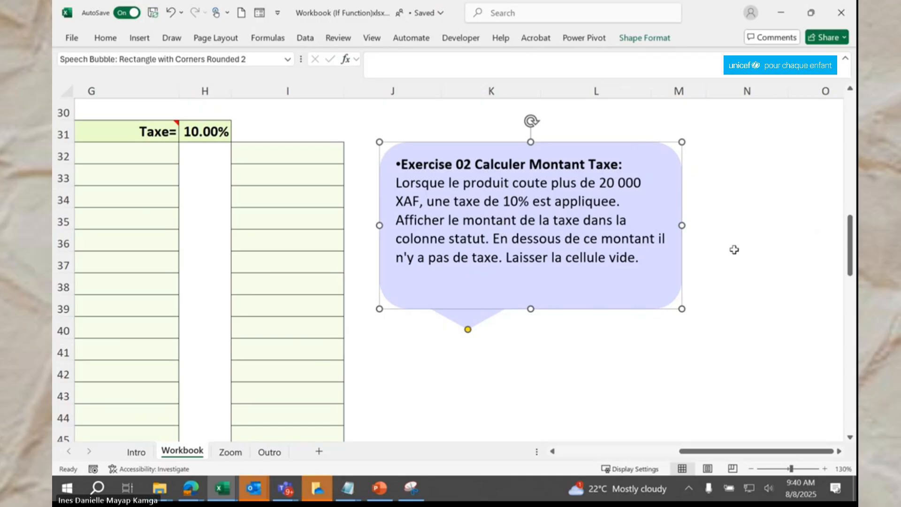
pyautogui.click(734, 250)
pyautogui.moveTo(732, 454); pyautogui.dragTo(607, 451)
pyautogui.click(751, 468)
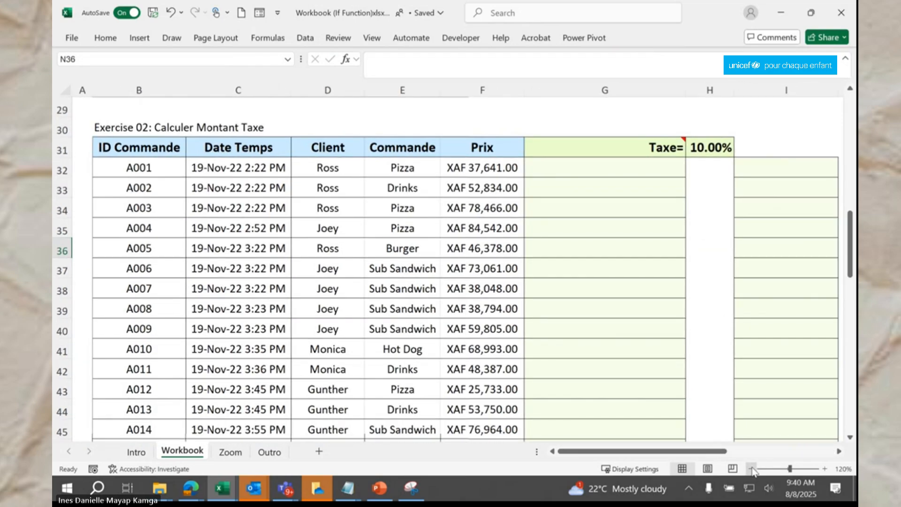
pyautogui.click(751, 468)
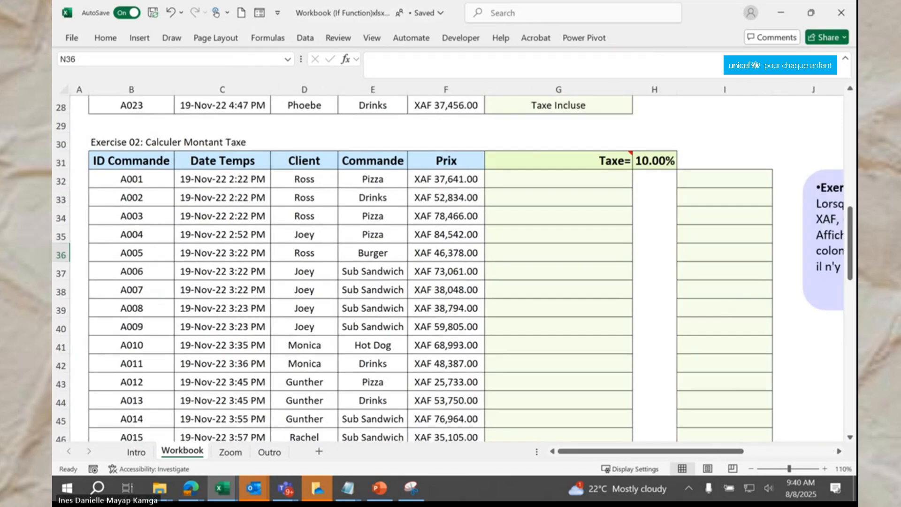
pyautogui.hotkey('alt', 'Tab')
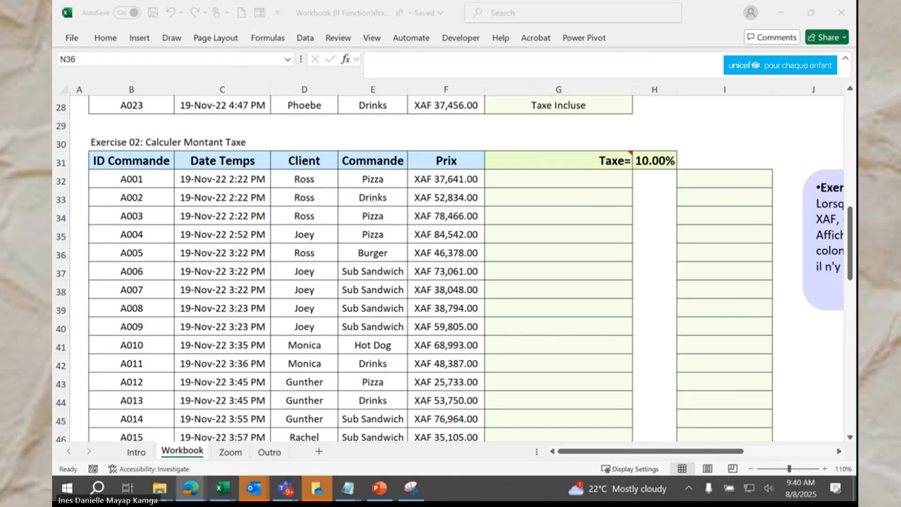
# Step: Enter =IF(F32>20000,F32*0.1,"") in G32, giving XAF 3,764.10 for the first order
pyautogui.click(512, 182)
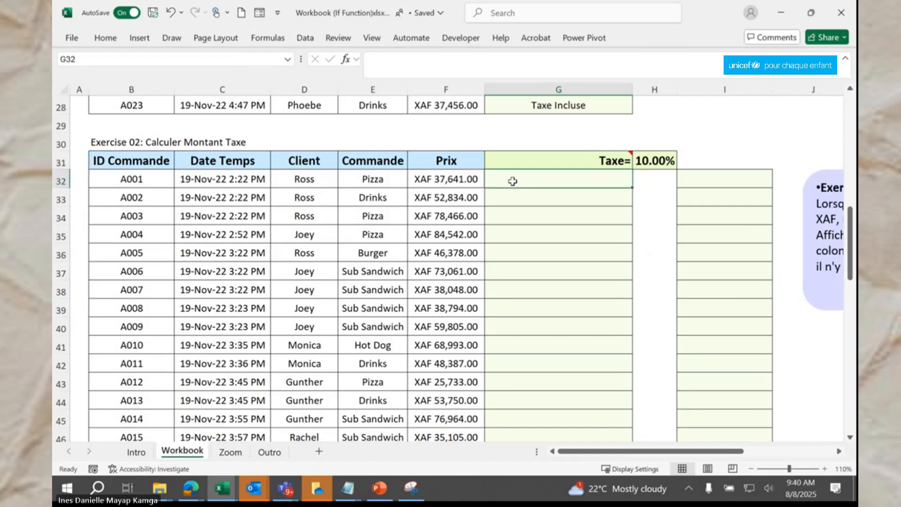
pyautogui.write('=IF')
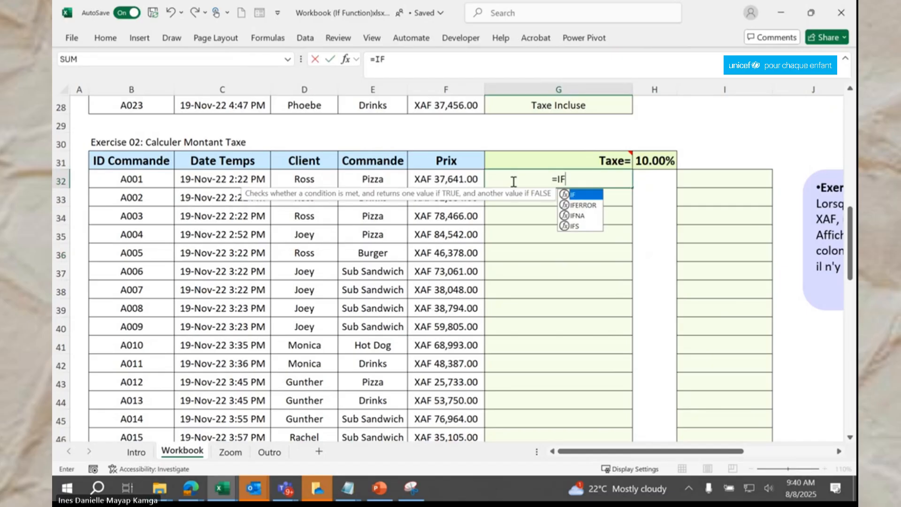
pyautogui.write('(')
pyautogui.click(463, 180)
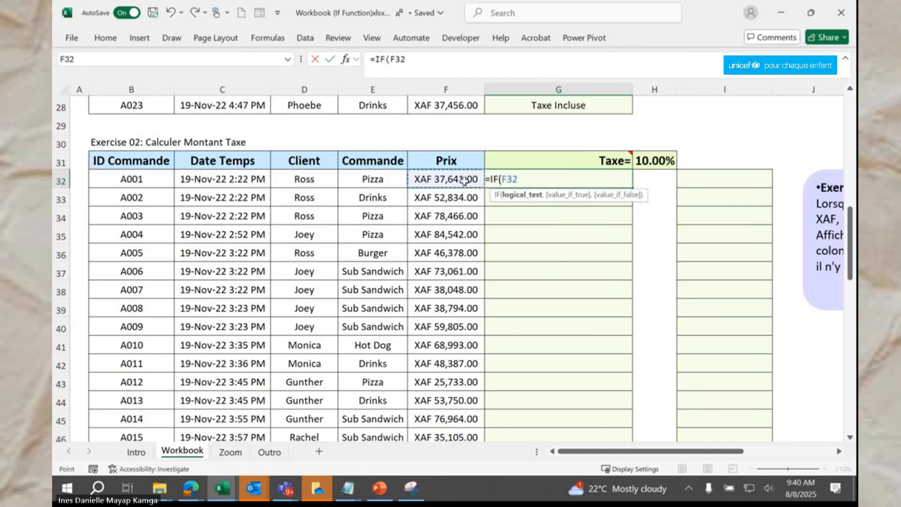
pyautogui.write('>2000')
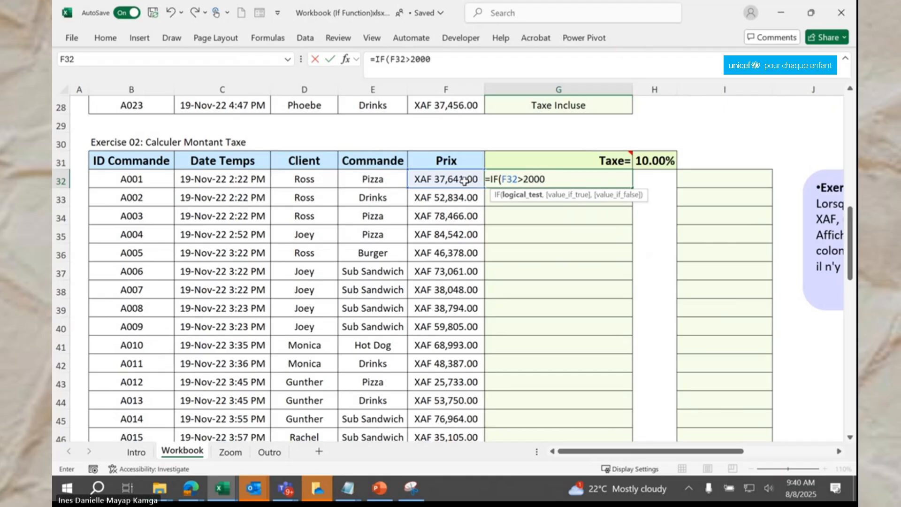
pyautogui.write('0,')
pyautogui.click(464, 180)
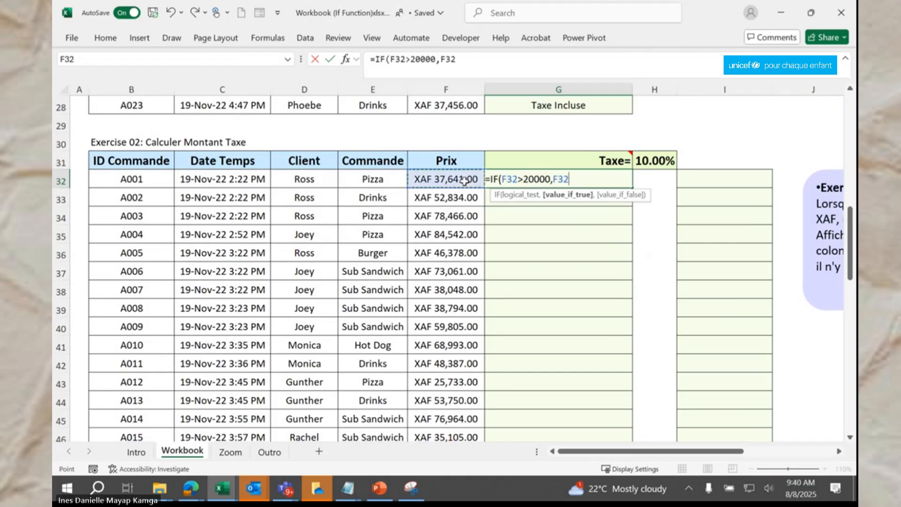
pyautogui.write('*0.1,"")')
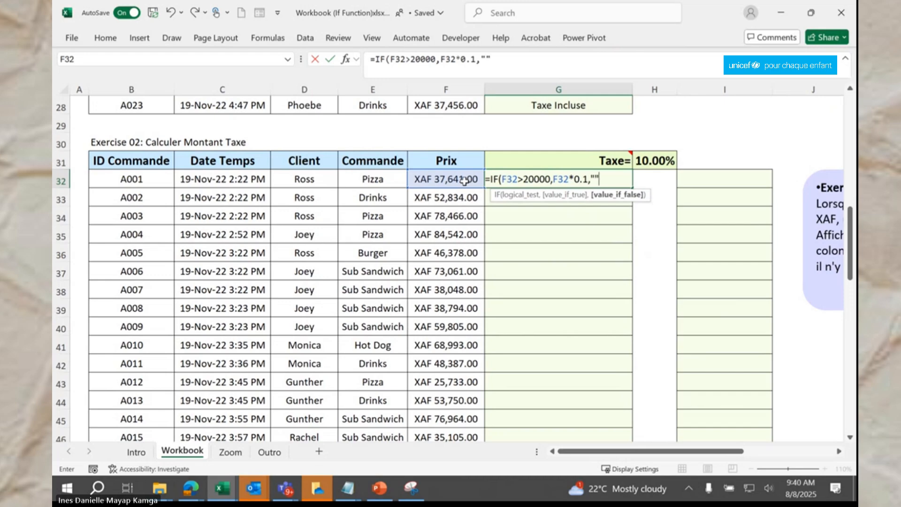
pyautogui.press('Return')
# Step: Copy the G32 tax formula down to row 54
pyautogui.click(587, 180)
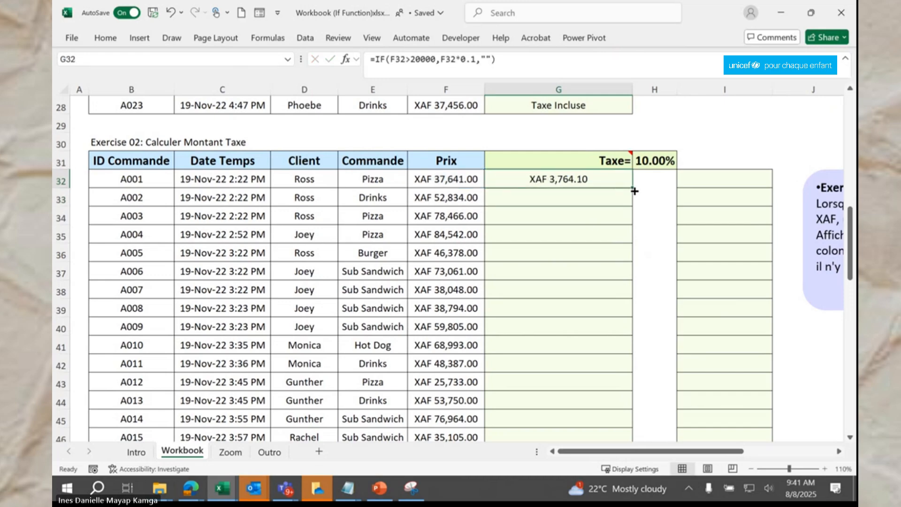
pyautogui.doubleClick(632, 188)
pyautogui.scroll(-5, 604, 258)
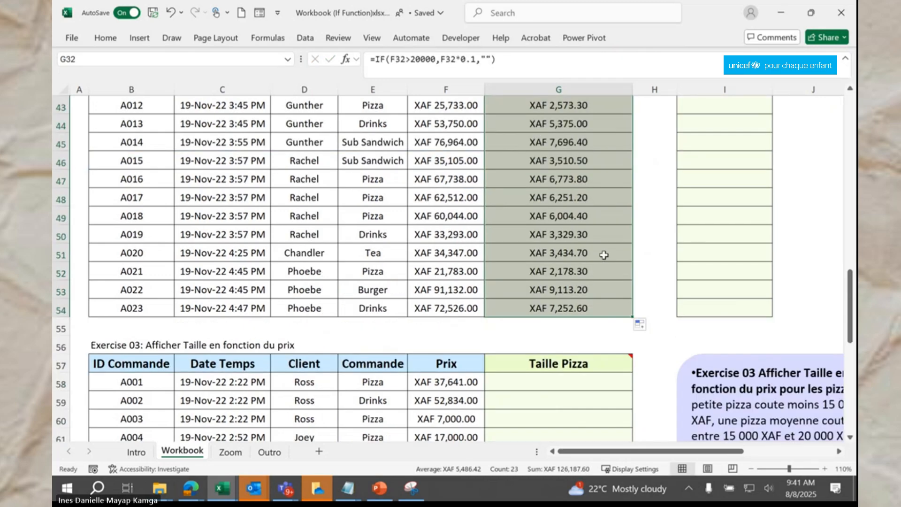
# Step: Type =IF(F32>20000,F32*H31,"") into I32, using the 10.00% rate cell H31
pyautogui.scroll(5, 604, 257)
pyautogui.click(684, 181)
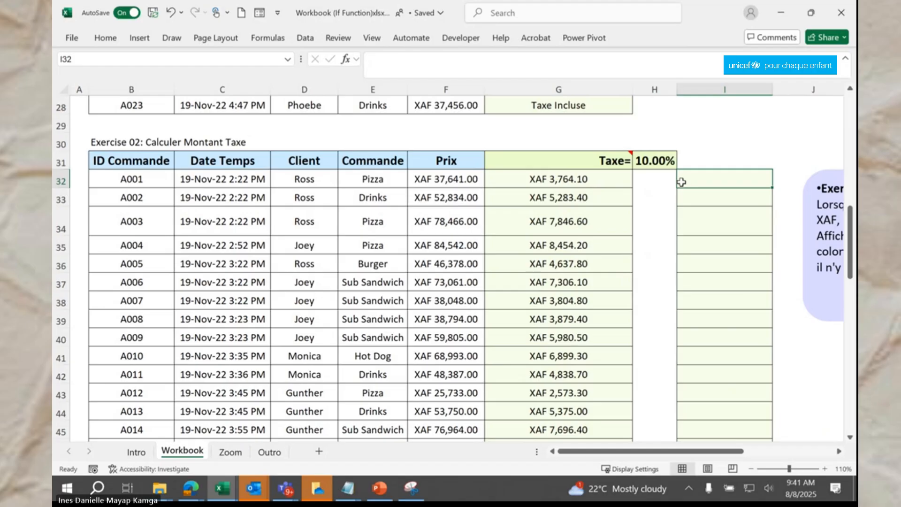
pyautogui.write('=IF')
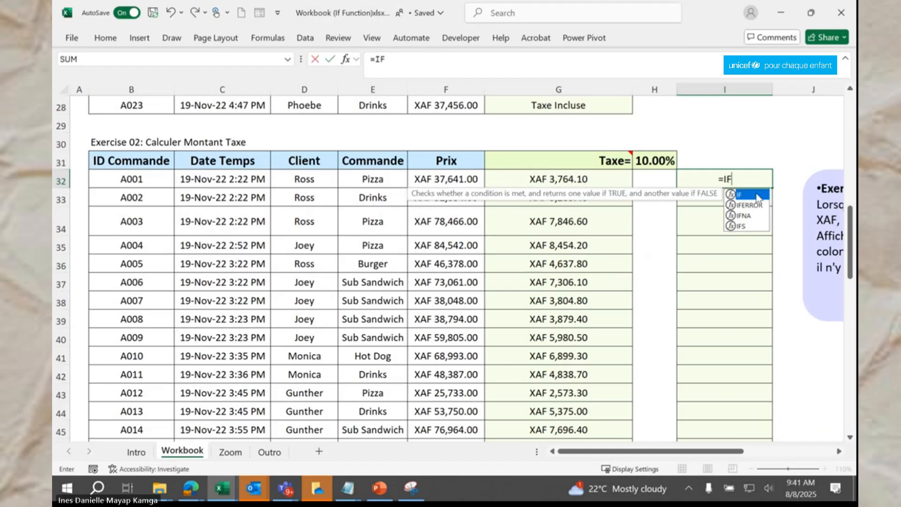
pyautogui.write('(')
pyautogui.click(437, 177)
pyautogui.write('>20000')
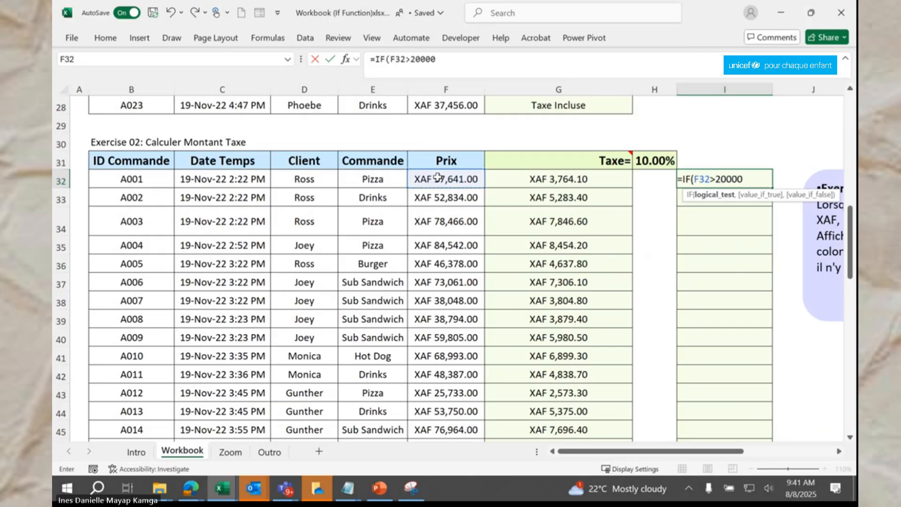
pyautogui.write(',')
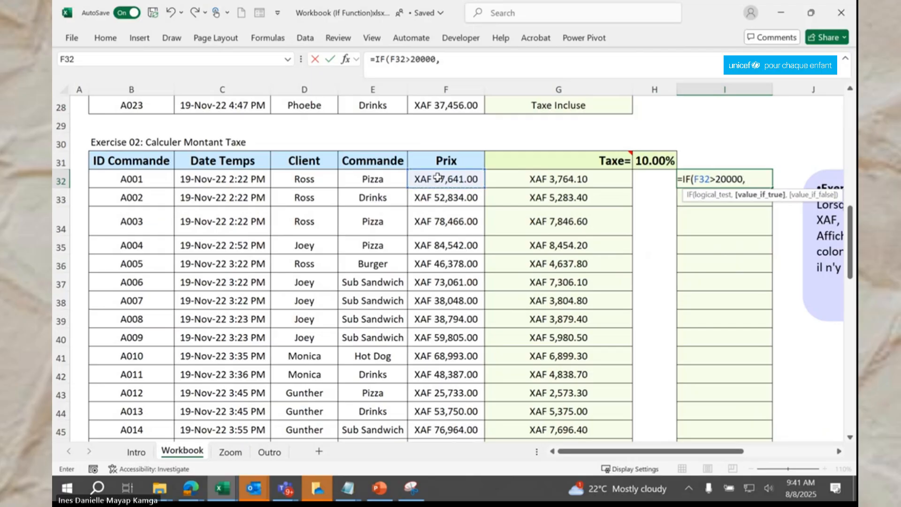
pyautogui.click(575, 179)
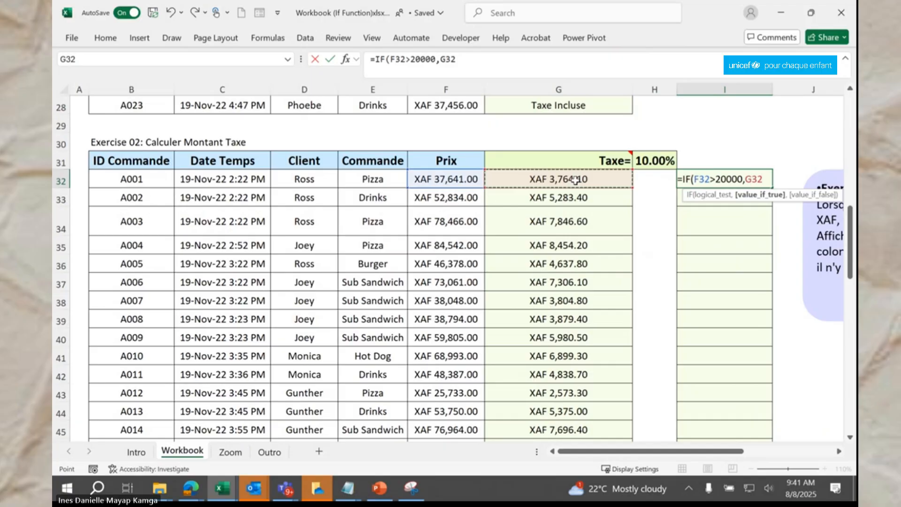
pyautogui.click(444, 178)
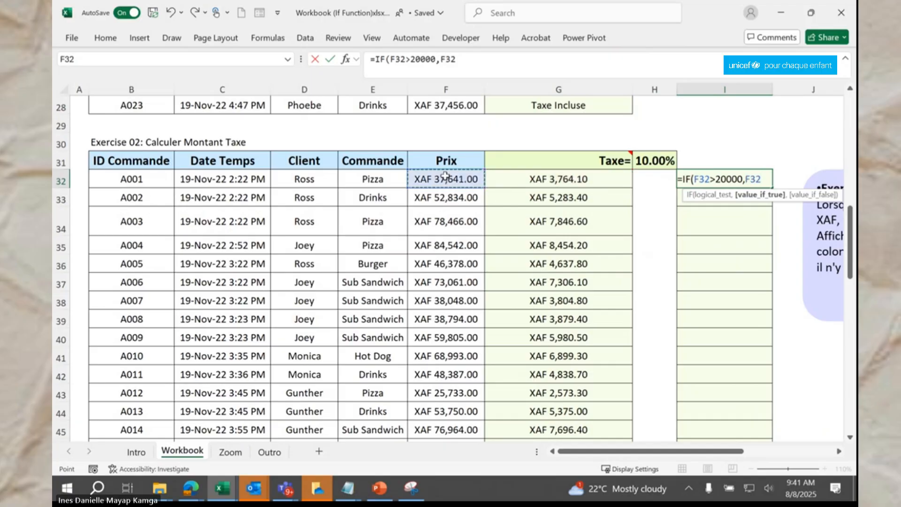
pyautogui.write('*')
pyautogui.click(645, 160)
pyautogui.write(',"")')
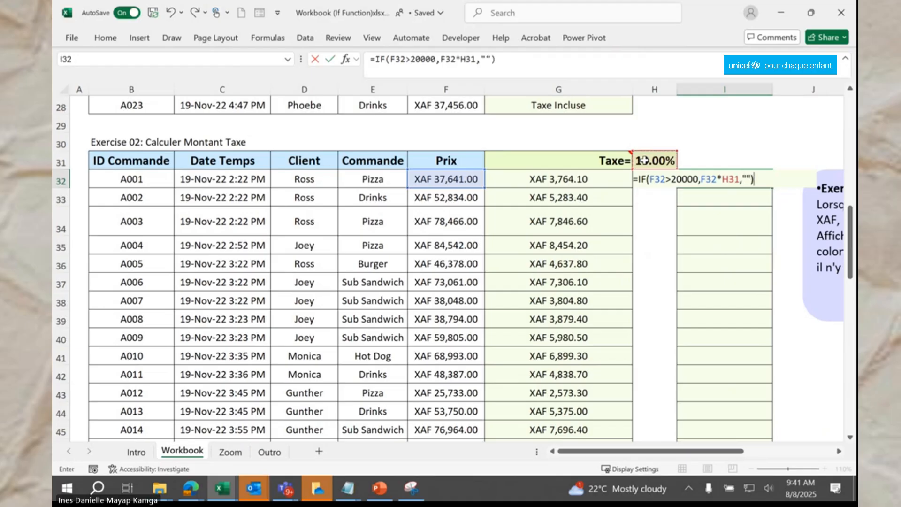
# Step: Make H31 absolute ($H$31) in the I32 formula and commit it, showing $3,764.100
pyautogui.click(463, 57)
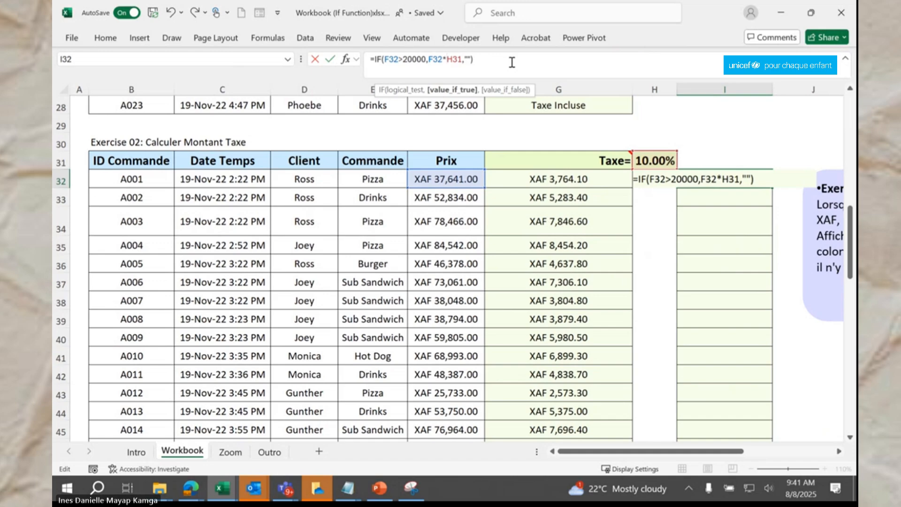
pyautogui.write('$H')
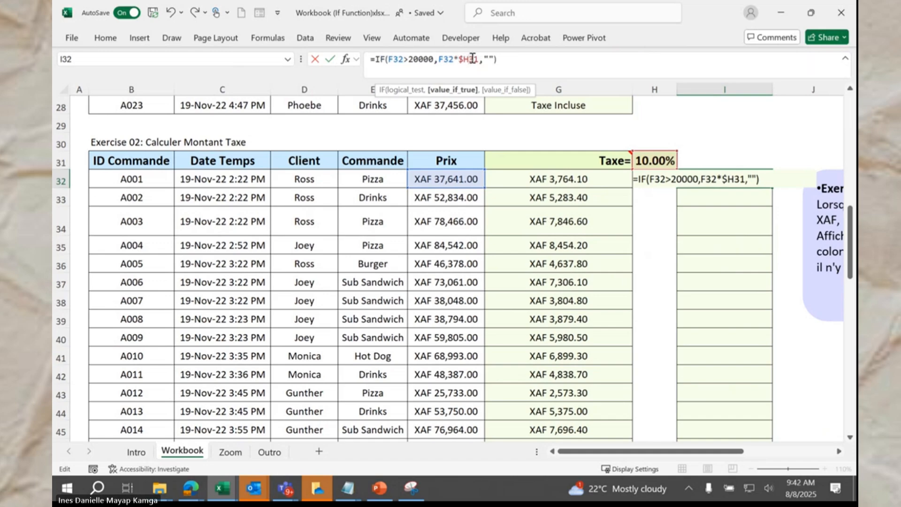
pyautogui.write('$')
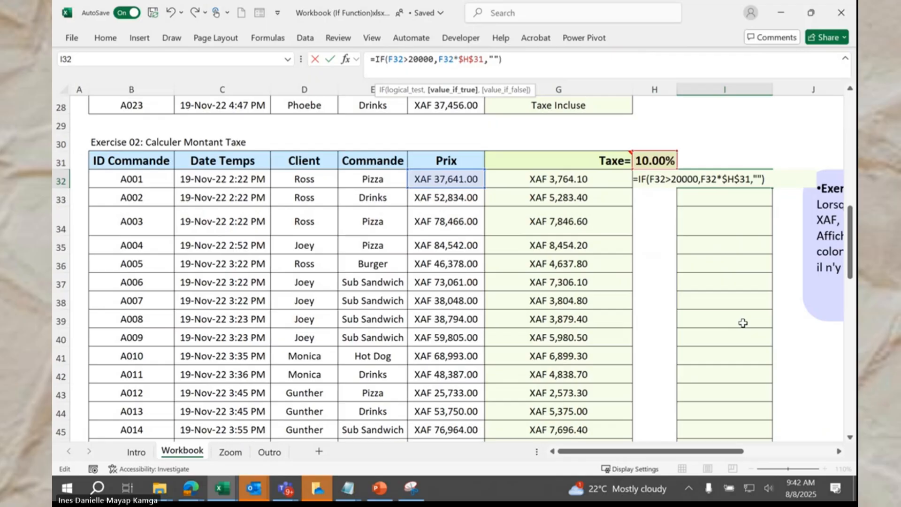
pyautogui.press('Return')
# Step: Fill the $H$31-based formula from I32 down to row 54 and check I36
pyautogui.click(744, 179)
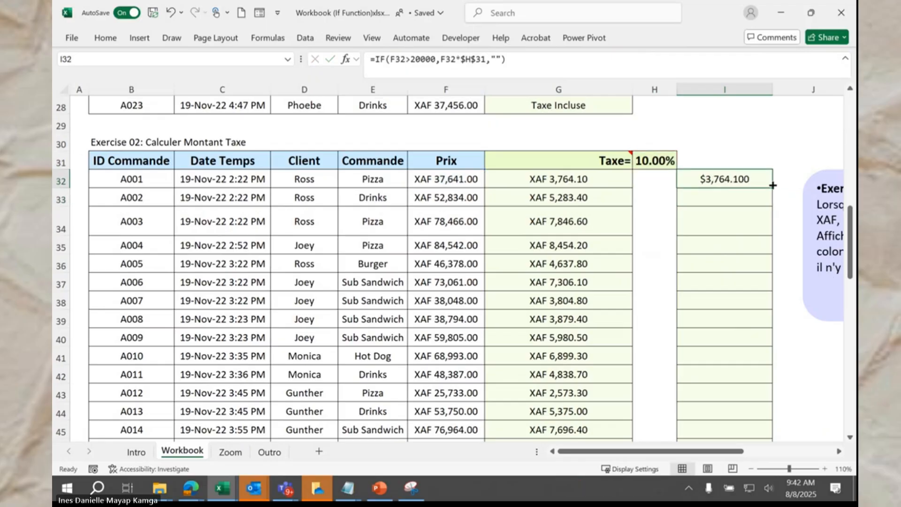
pyautogui.doubleClick(772, 185)
pyautogui.click(741, 263)
pyautogui.scroll(-1, 736, 309)
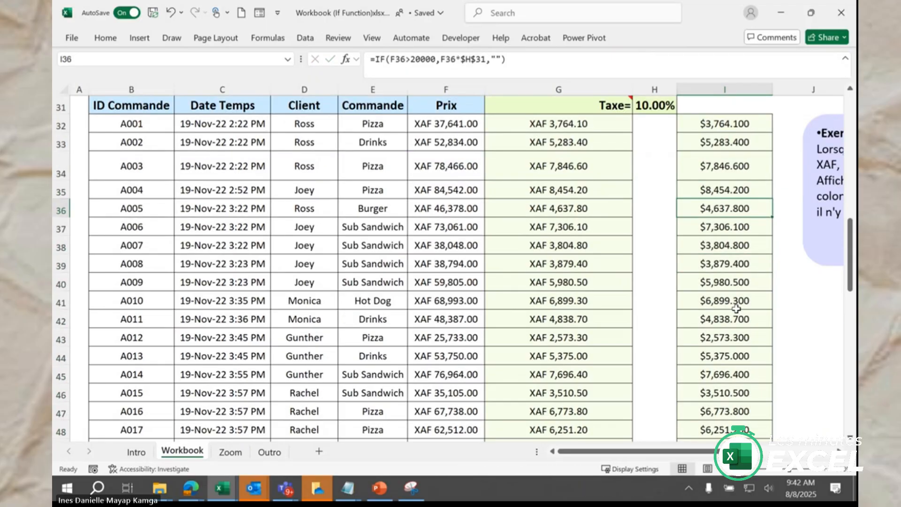
pyautogui.scroll(-2, 736, 308)
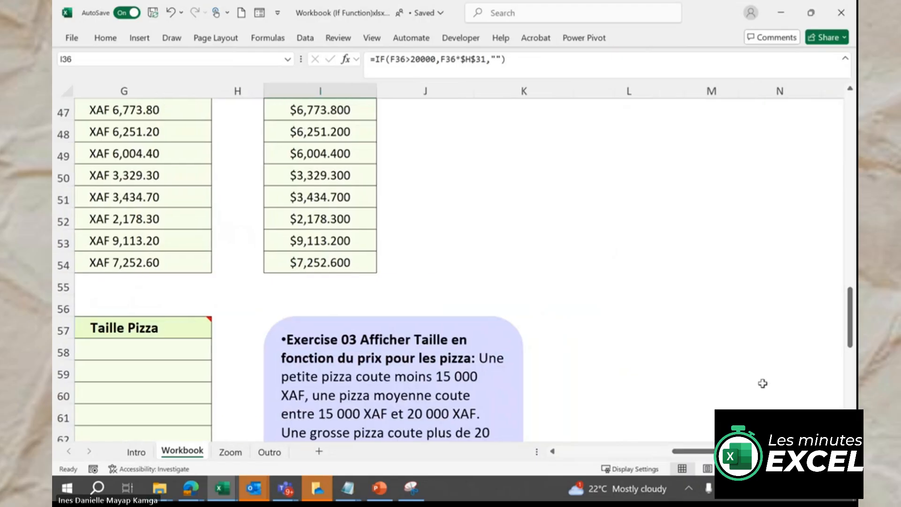
# Step: Scroll down to the Exercise 03 pizza-size table and back to column A
pyautogui.scroll(-2, 763, 383)
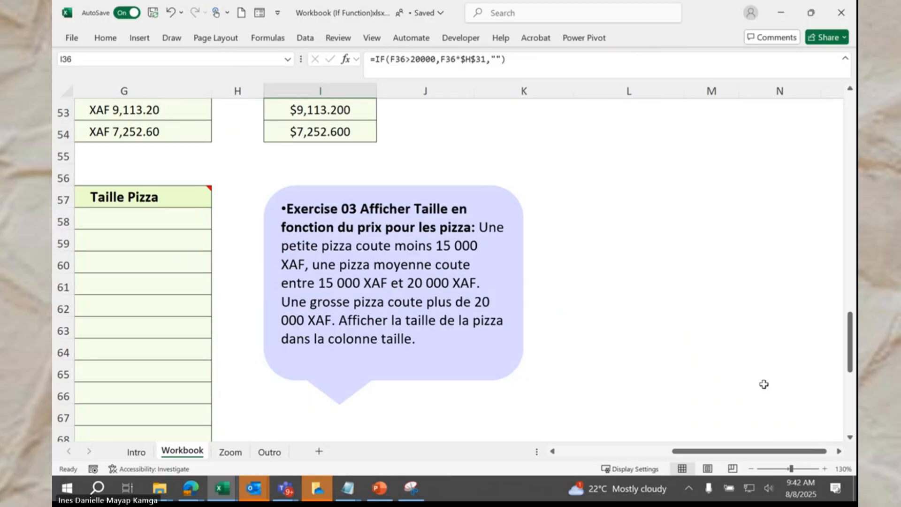
pyautogui.moveTo(750, 451); pyautogui.dragTo(604, 452)
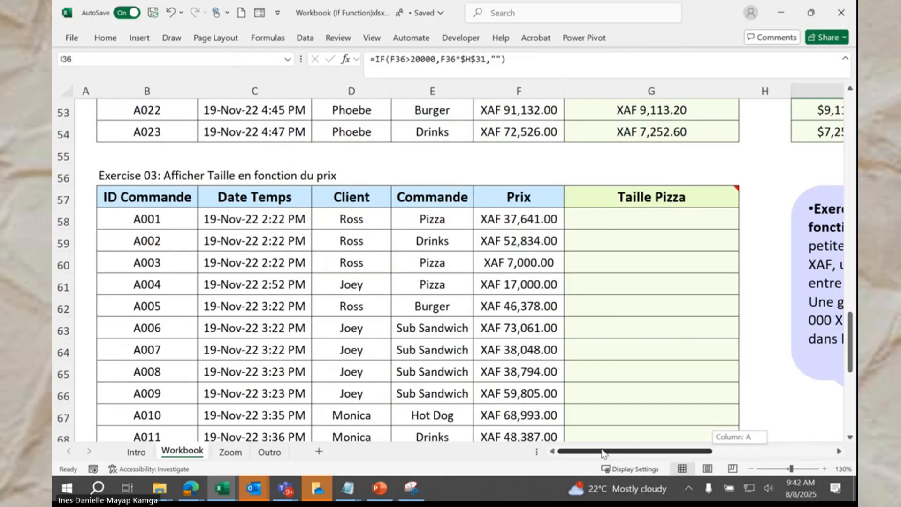
# Step: Zoom out to 110% and start an IF formula in G58 referencing E58
pyautogui.click(752, 469)
pyautogui.click(752, 468)
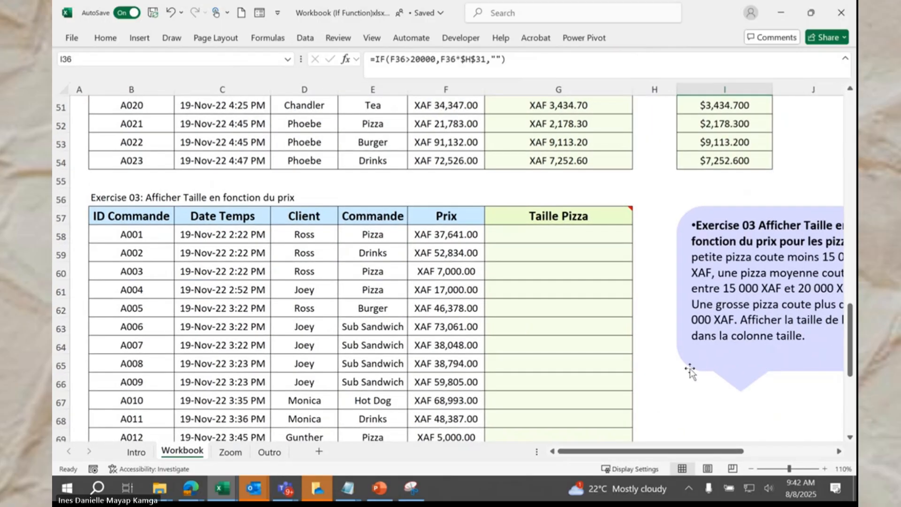
pyautogui.click(559, 233)
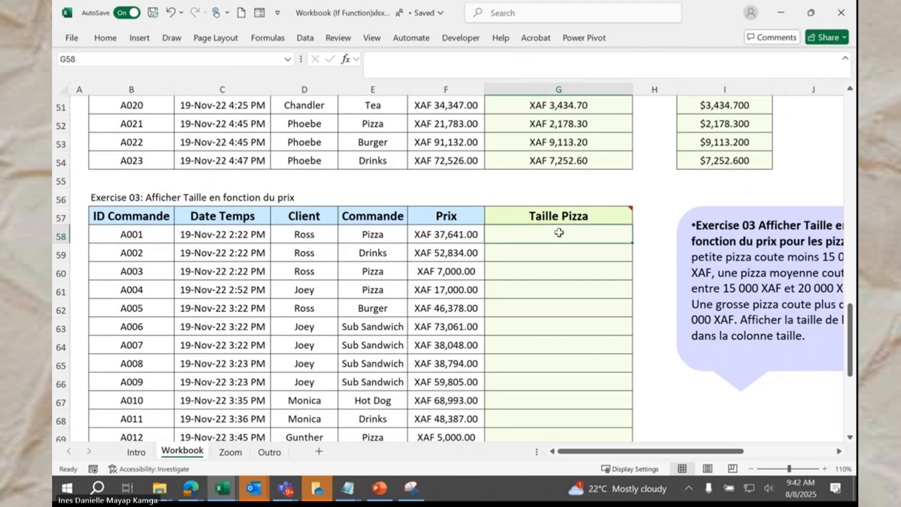
pyautogui.write('=IF(')
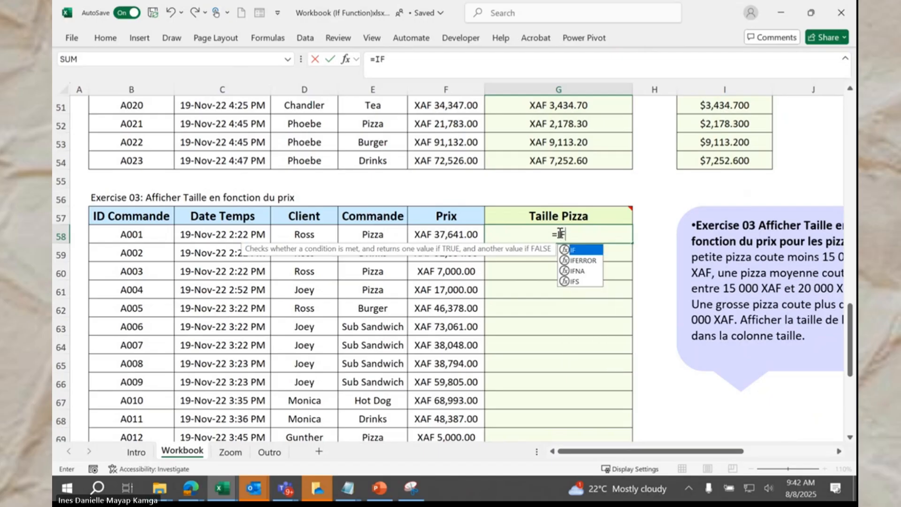
pyautogui.click(384, 233)
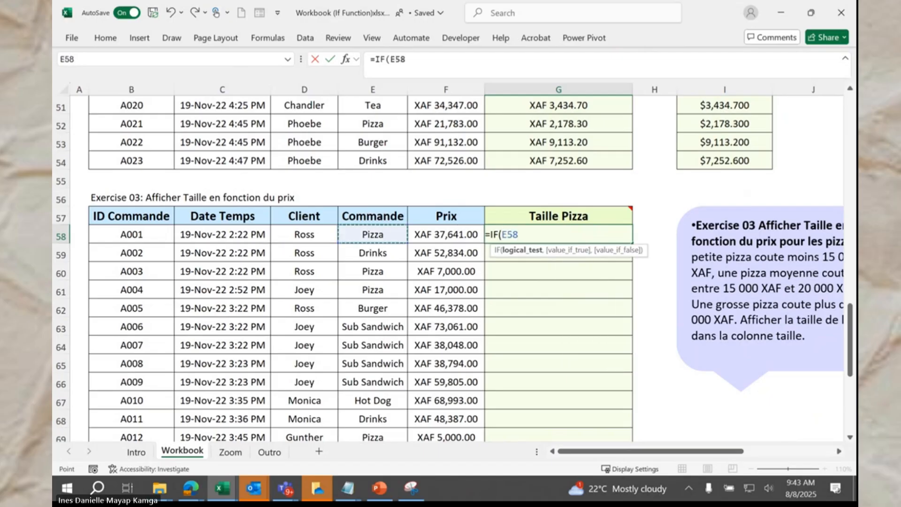
pyautogui.hotkey('alt', 'Tab')
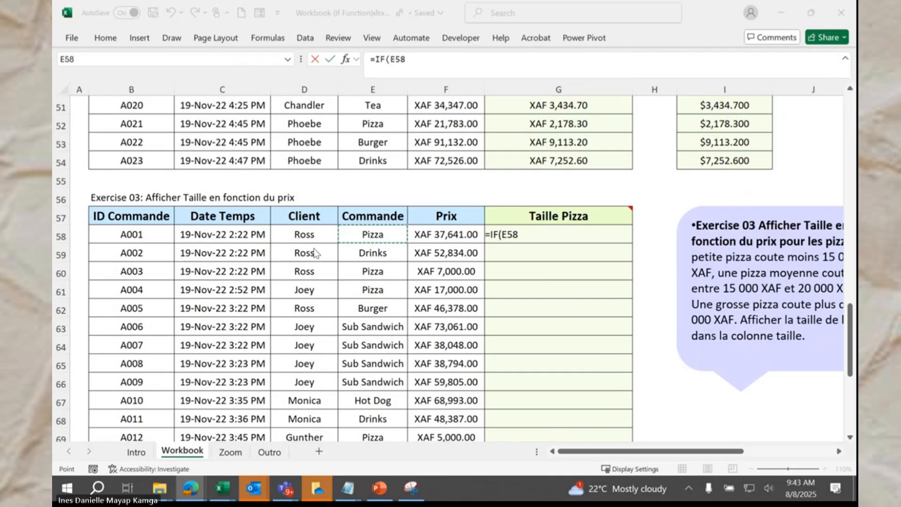
pyautogui.hotkey('alt', 'Tab')
# Step: Finish G58 as =IF(E58="Pizza","Oui",""), showing Oui for the first order
pyautogui.write('=')
pyautogui.write('"pl')
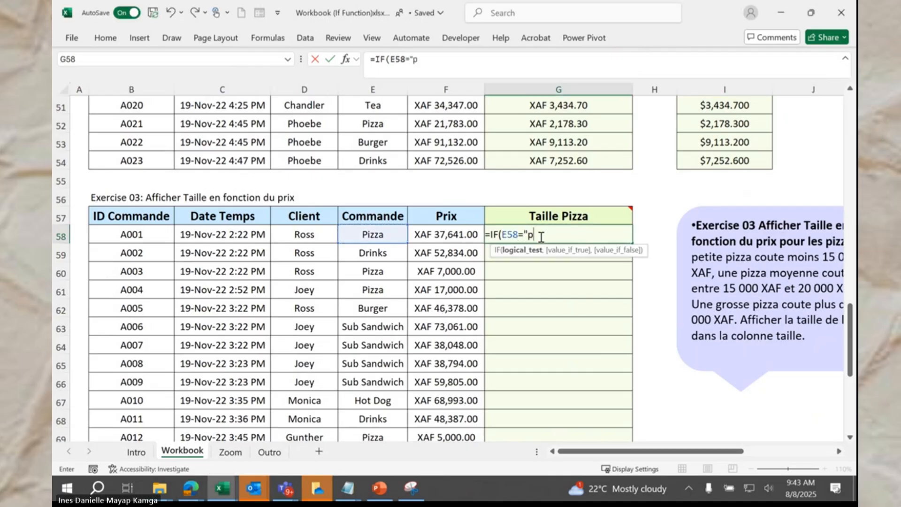
pyautogui.press('BackSpace')
pyautogui.press('BackSpace')
pyautogui.write('Pixx')
pyautogui.press('BackSpace')
pyautogui.press('BackSpace')
pyautogui.write('zza')
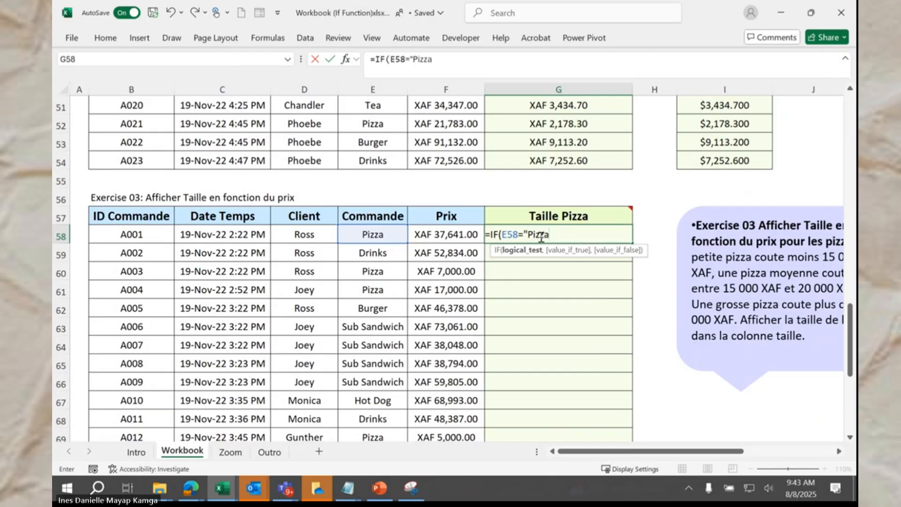
pyautogui.write('","O')
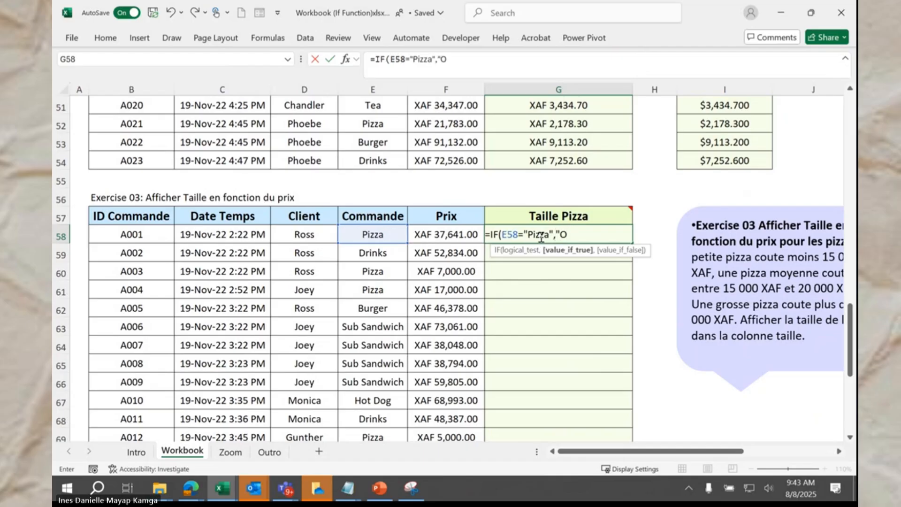
pyautogui.write('ui",')
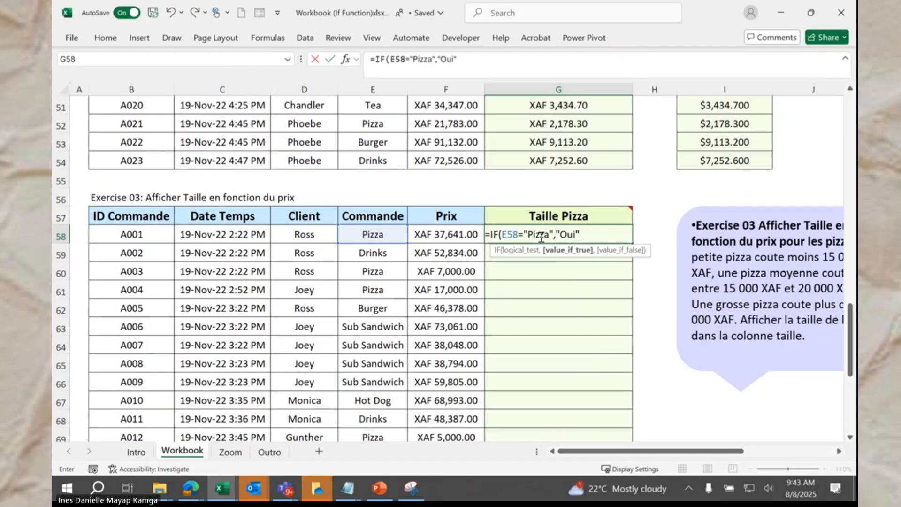
pyautogui.write('""')
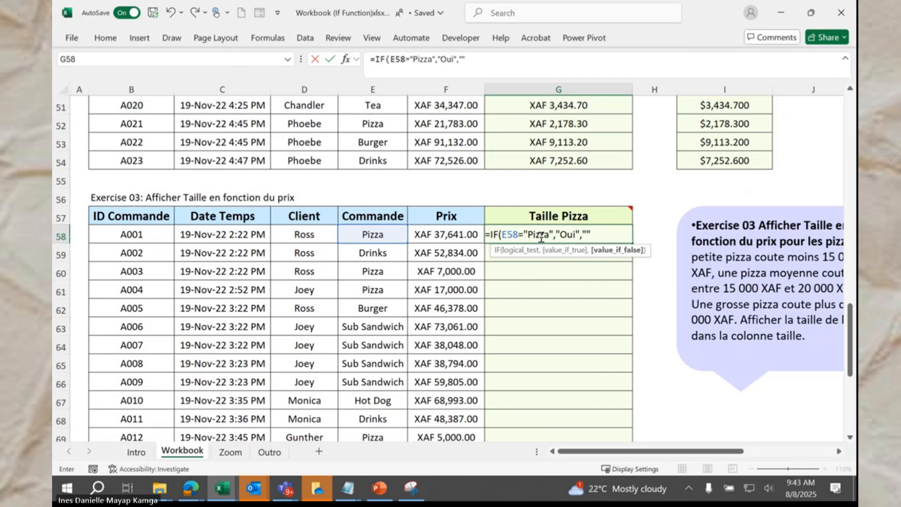
pyautogui.write(')')
pyautogui.hotkey('ctrl', 'Return')
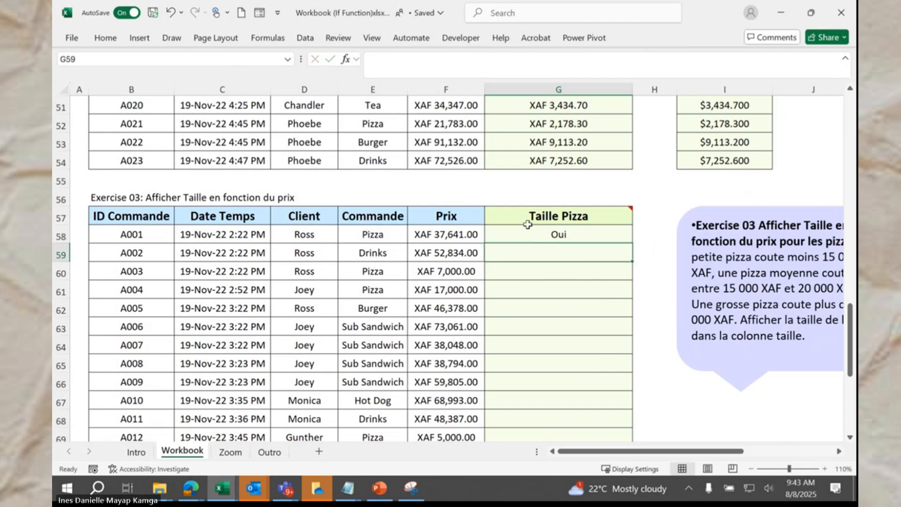
# Step: Fill the G58 Pizza check down column G so every pizza row shows Oui
pyautogui.doubleClick(632, 243)
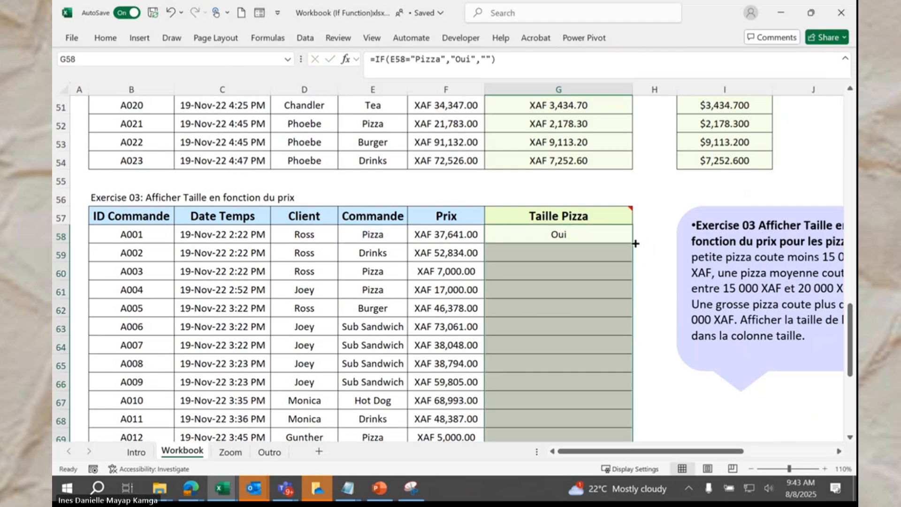
pyautogui.click(603, 256)
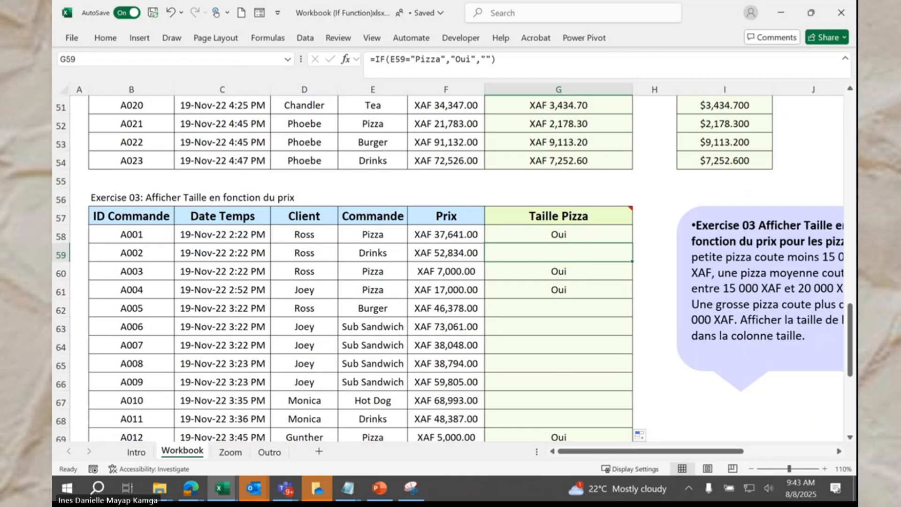
pyautogui.hotkey('alt', 'Tab')
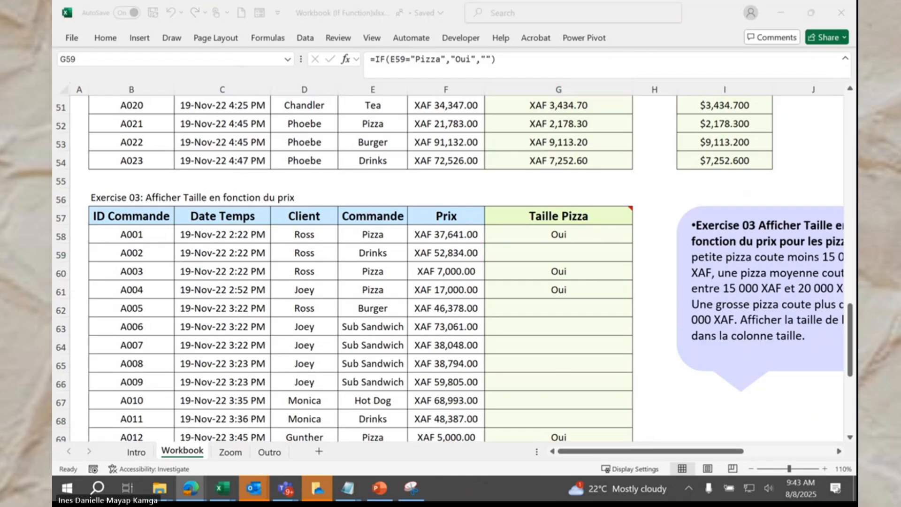
pyautogui.click(530, 229)
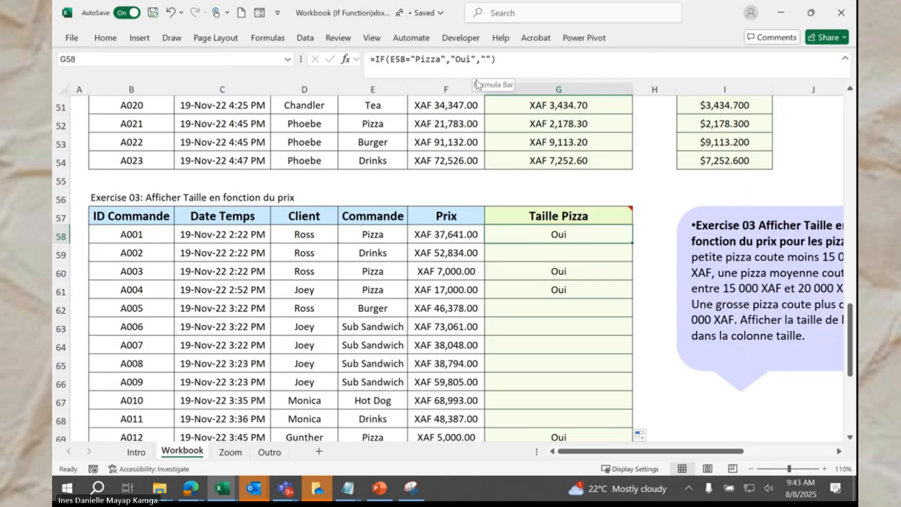
# Step: Replace Oui in G58 with the nested IF(F58<15000,"Petite Pizza","Autre")
pyautogui.click(479, 61)
pyautogui.press('BackSpace')
pyautogui.press('BackSpace')
pyautogui.press('BackSpace')
pyautogui.press('BackSpace')
pyautogui.press('BackSpace')
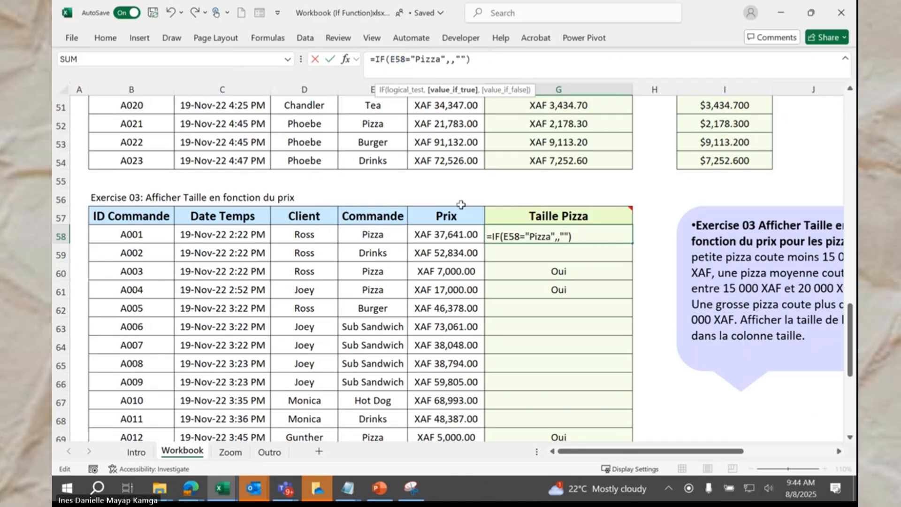
pyautogui.write('if')
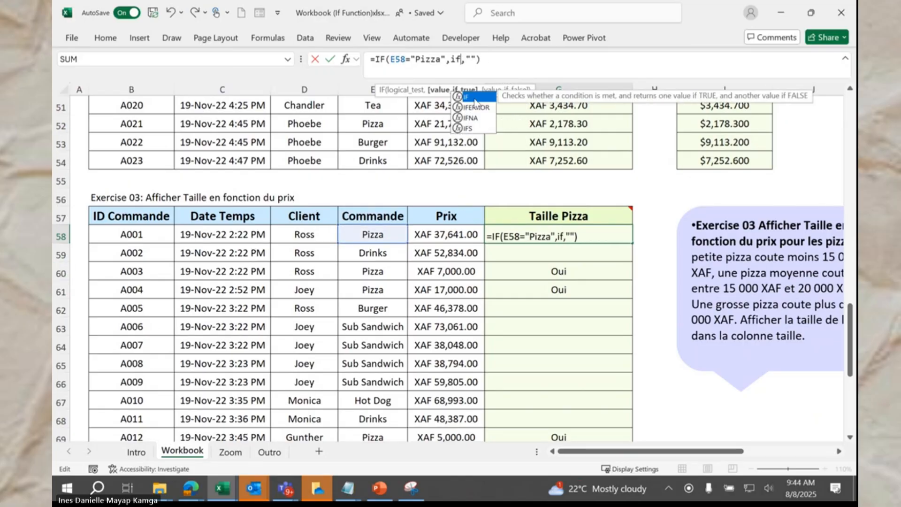
pyautogui.doubleClick(475, 100)
pyautogui.click(447, 234)
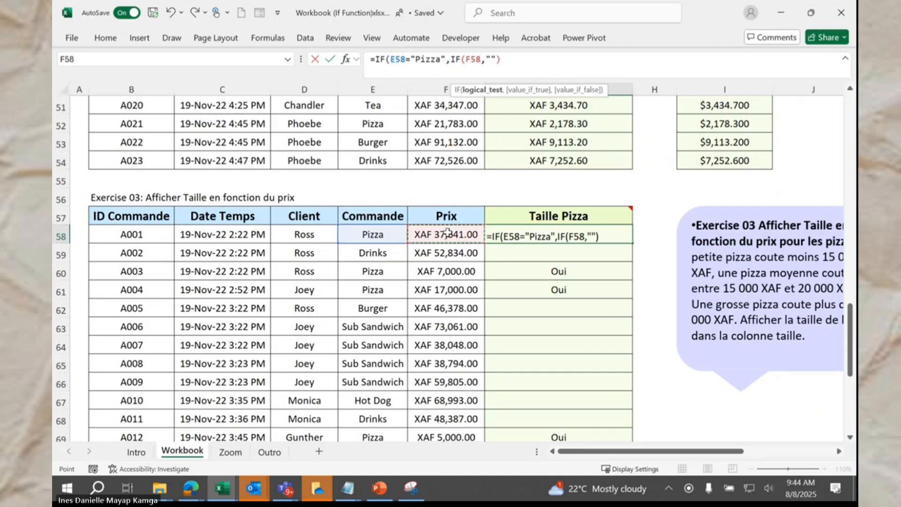
pyautogui.write('<15000')
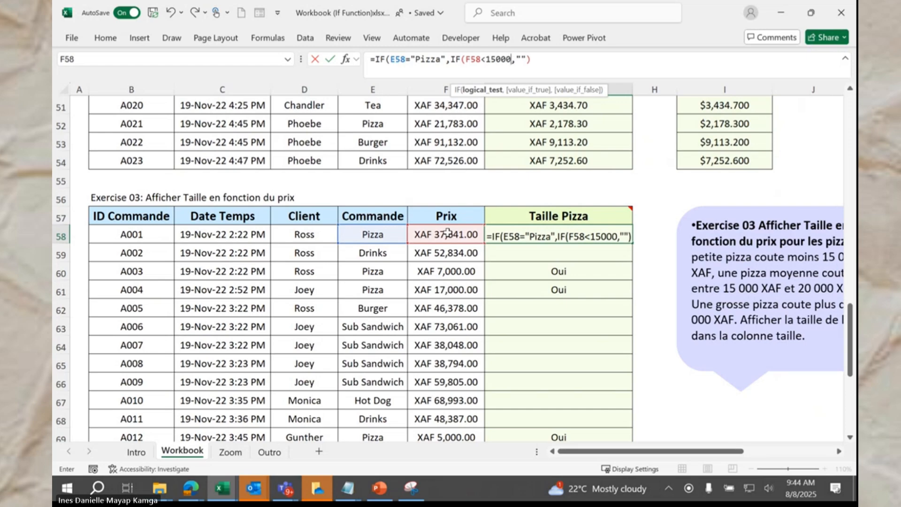
pyautogui.write(',"Pe')
pyautogui.write('tite')
pyautogui.write(' Pizz')
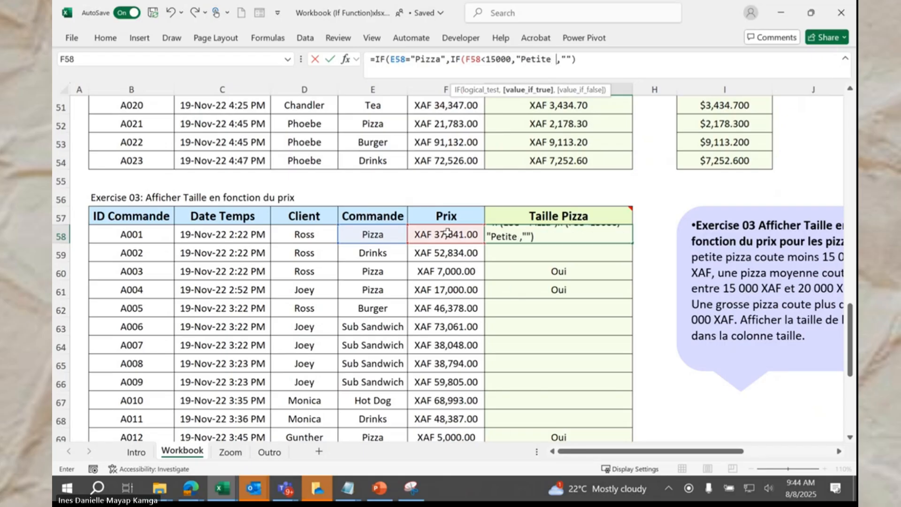
pyautogui.write('a')
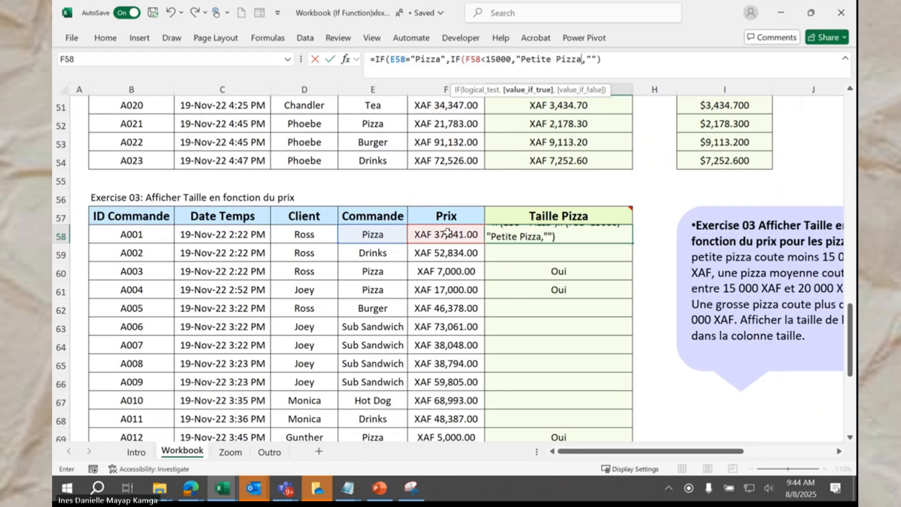
pyautogui.write('"')
pyautogui.write(',')
pyautogui.write('"Autre')
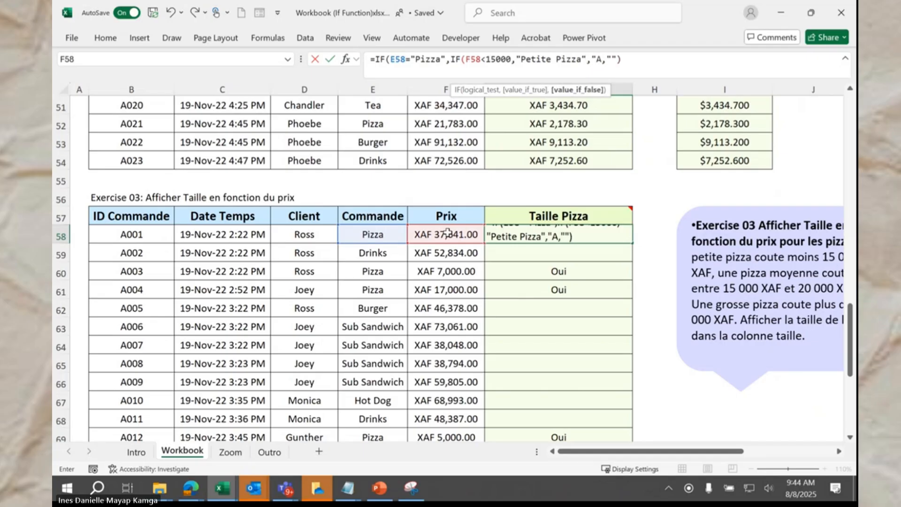
pyautogui.write('"')
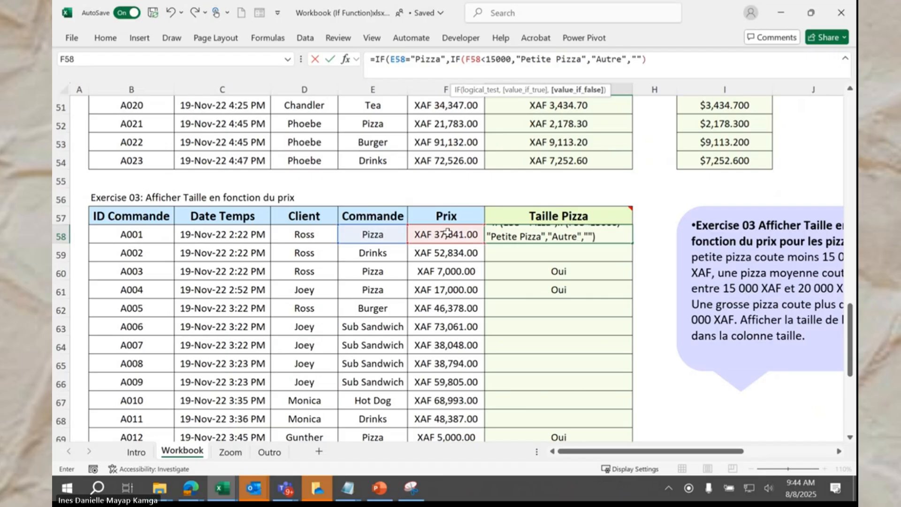
pyautogui.write(')')
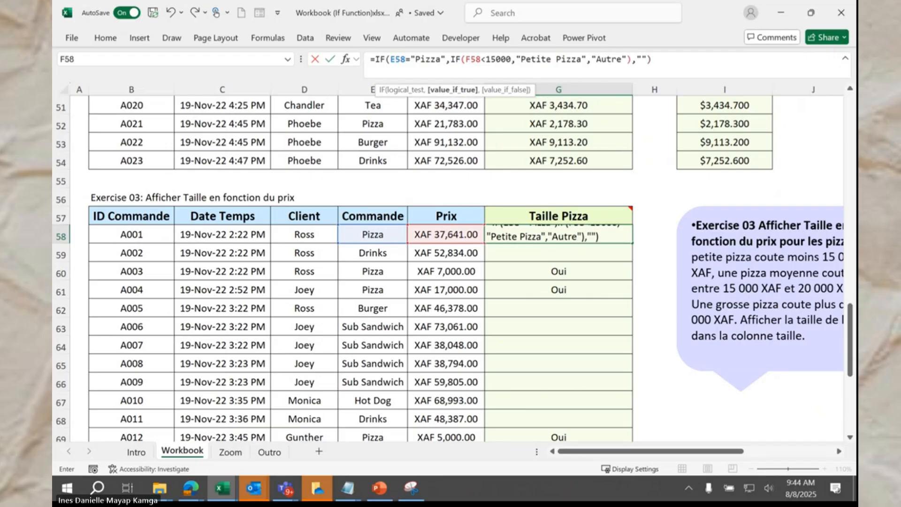
pyautogui.hotkey('alt', 'Tab')
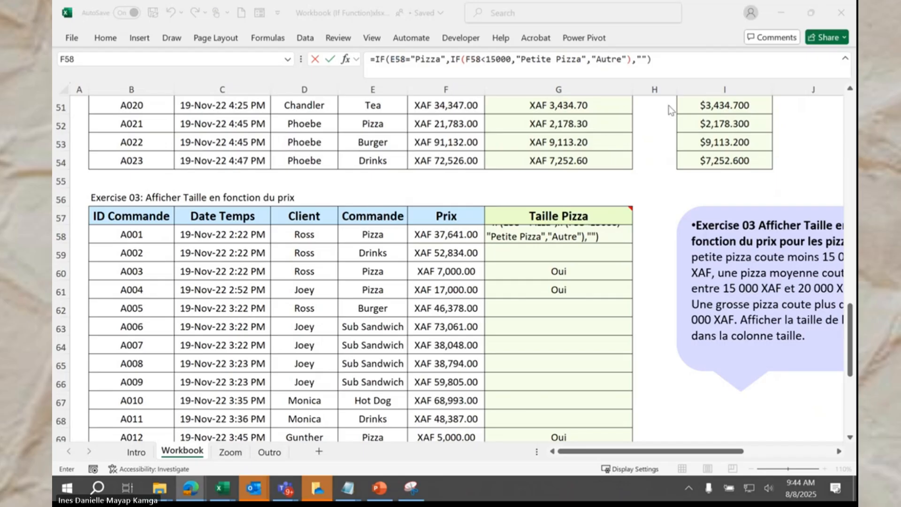
pyautogui.click(666, 62)
pyautogui.press('Return')
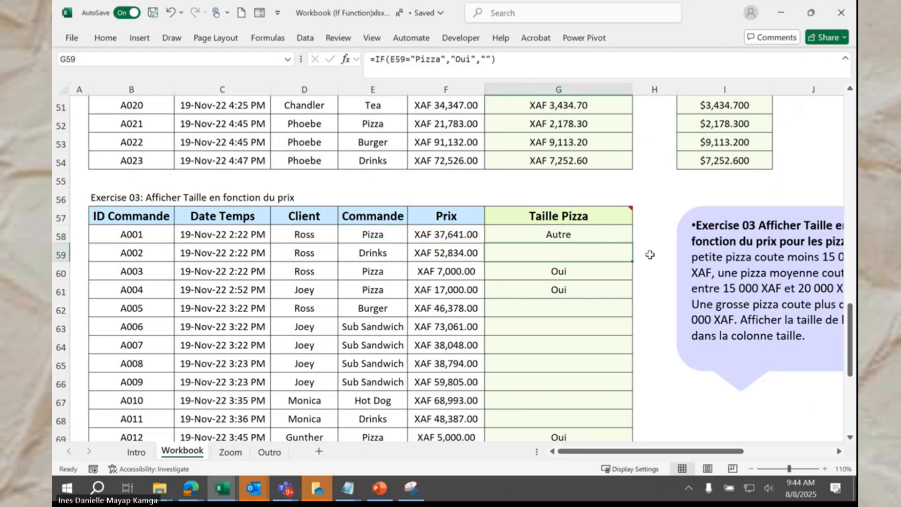
# Step: Fill the G58 formula down to G80 so pizza orders show Petite Pizza or Autre
pyautogui.click(589, 235)
pyautogui.doubleClick(629, 243)
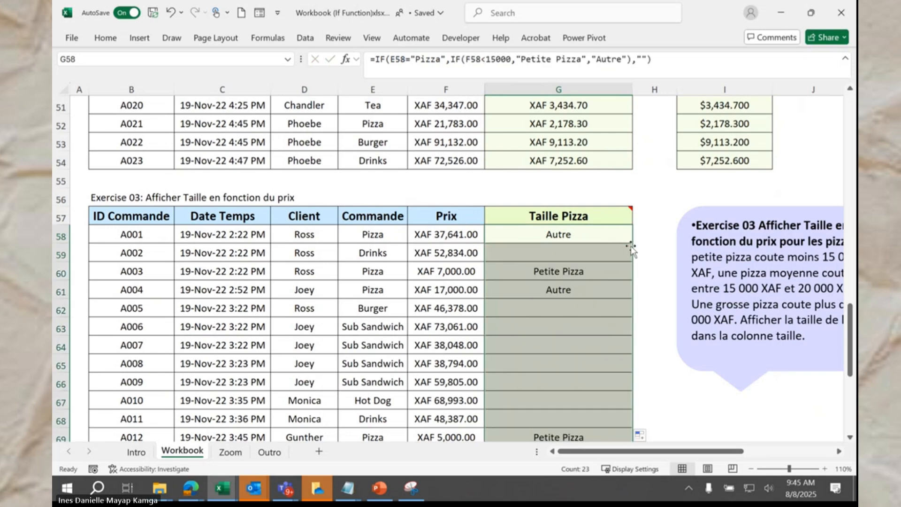
pyautogui.scroll(-4, 623, 264)
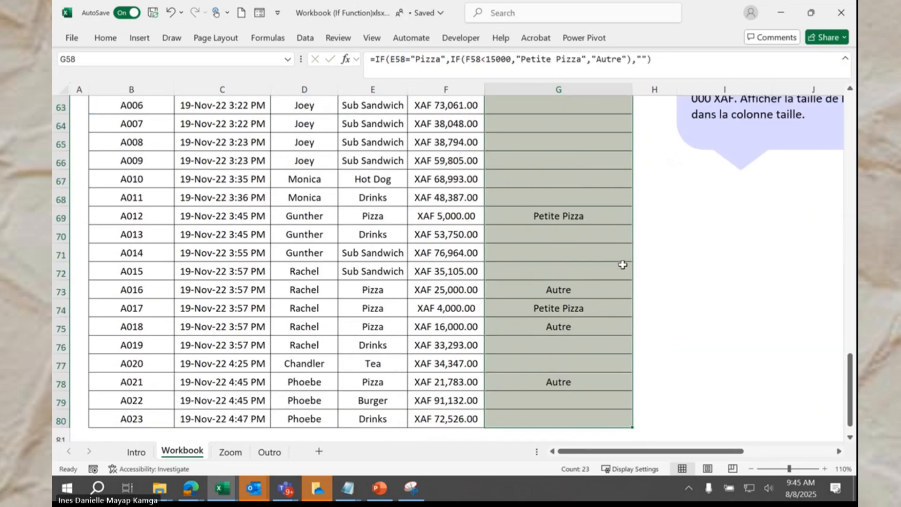
pyautogui.scroll(4, 622, 264)
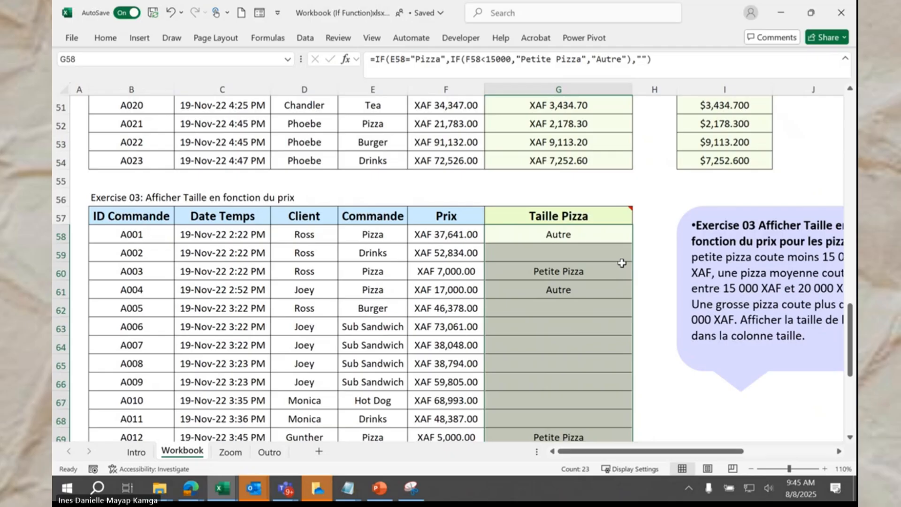
pyautogui.click(584, 237)
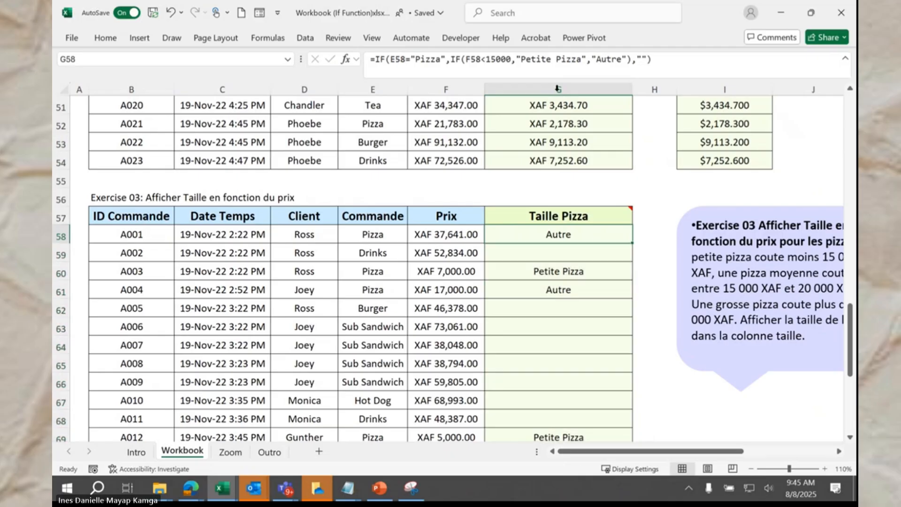
# Step: Replace Autre in G58 with IF(F58<20000,"Moyenne Pizza","Grosse Pizza")
pyautogui.click(629, 60)
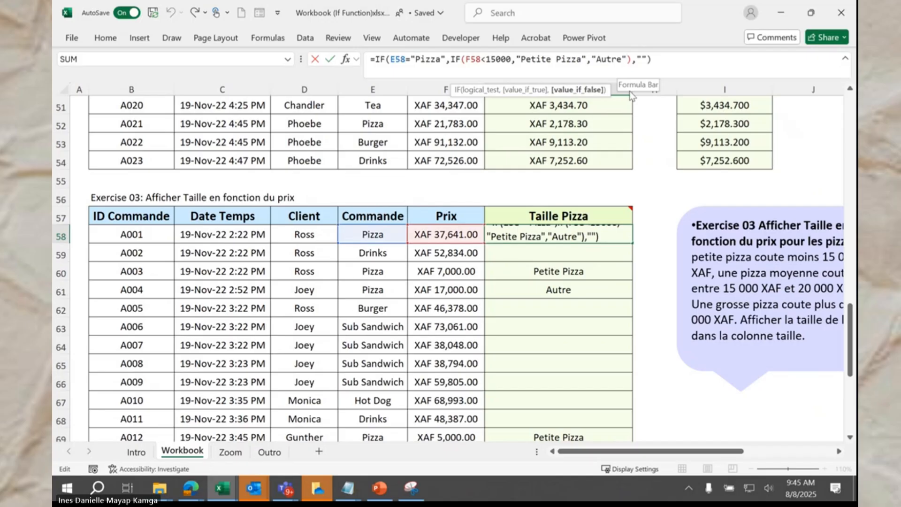
pyautogui.press('BackSpace')
pyautogui.press('BackSpace')
pyautogui.press('BackSpace')
pyautogui.press('BackSpace')
pyautogui.press('BackSpace')
pyautogui.press('BackSpace')
pyautogui.press('BackSpace')
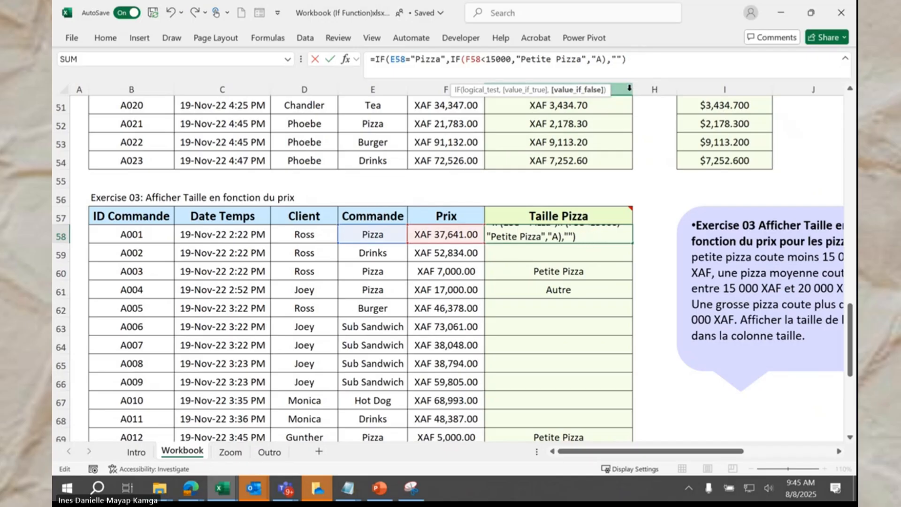
pyautogui.write('if')
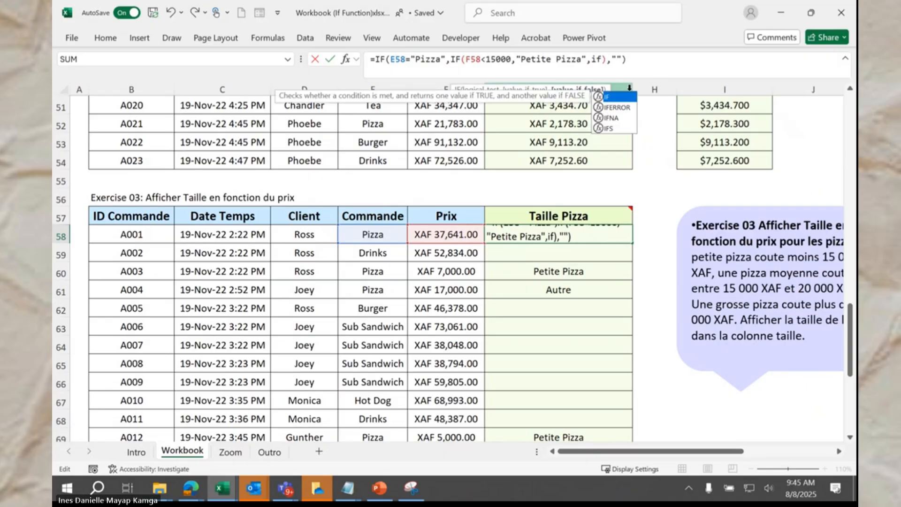
pyautogui.press('Tab')
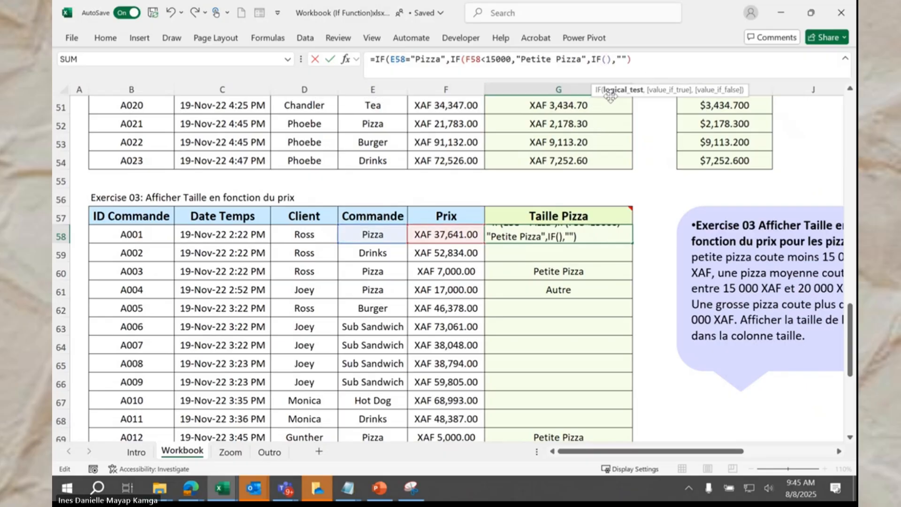
pyautogui.write('<')
pyautogui.press('BackSpace')
pyautogui.click(452, 232)
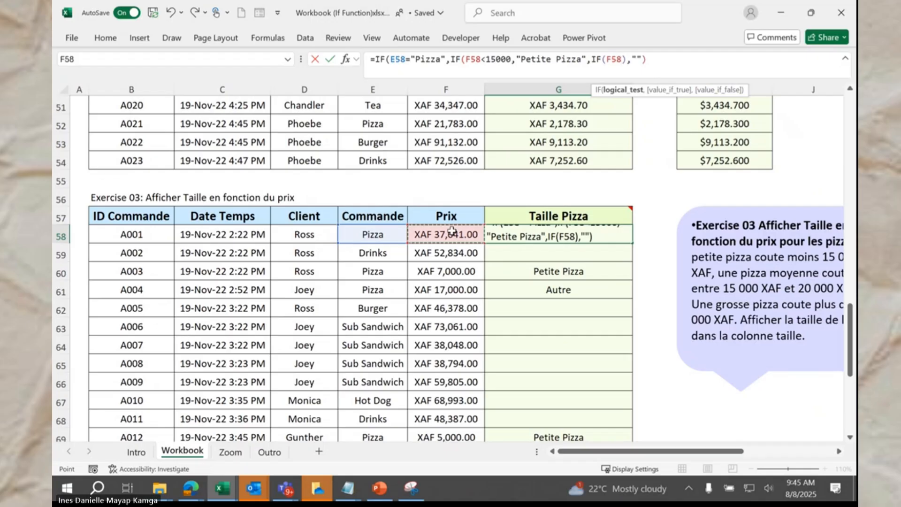
pyautogui.write('<20000')
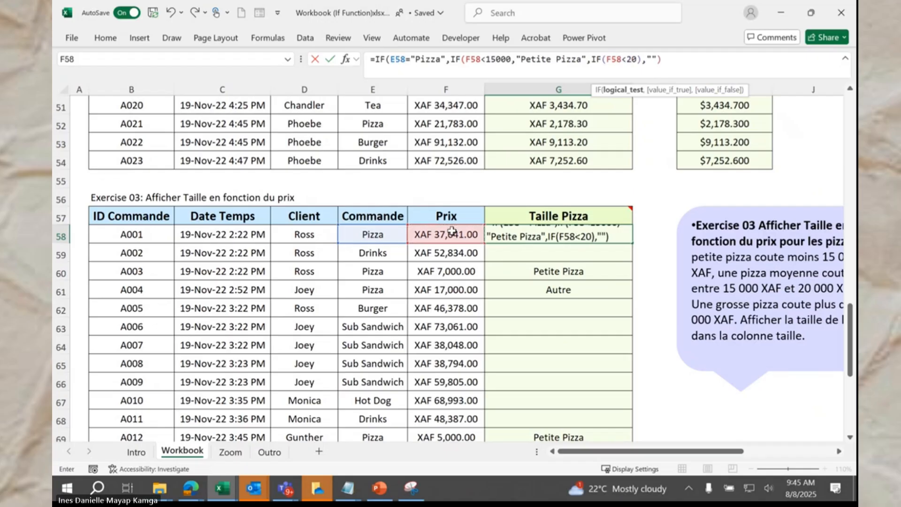
pyautogui.write(',"')
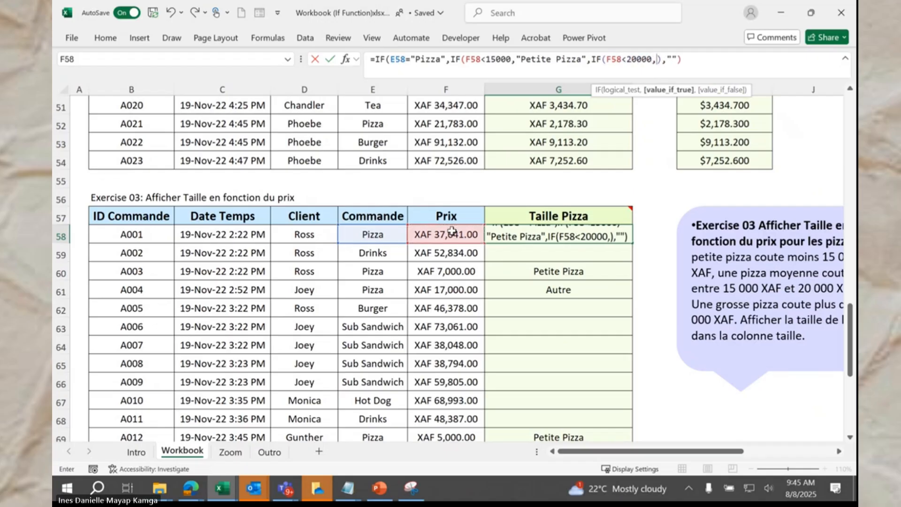
pyautogui.write('Moyenne ')
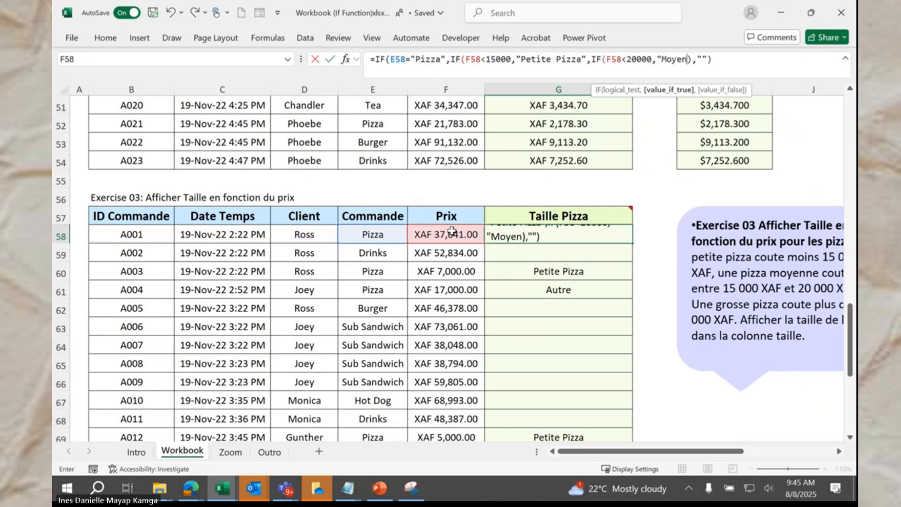
pyautogui.write('Pizza')
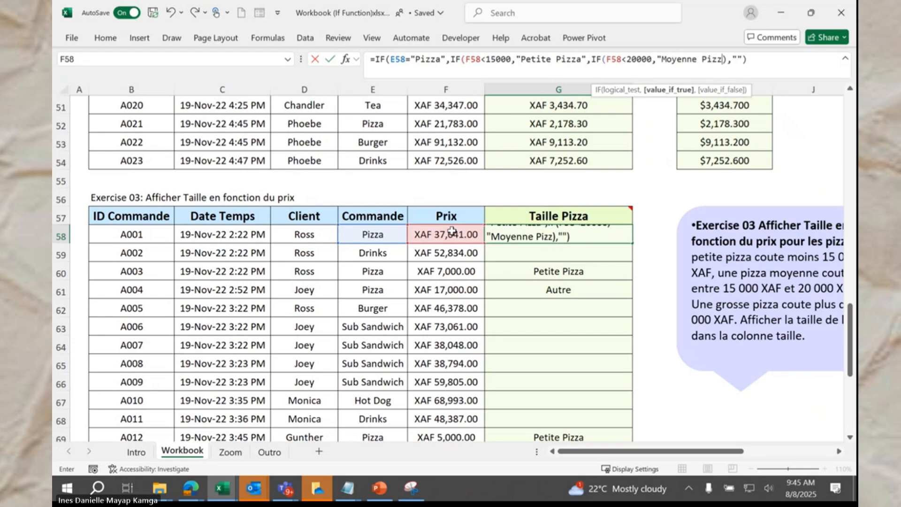
pyautogui.write('"')
pyautogui.write(',"Gros')
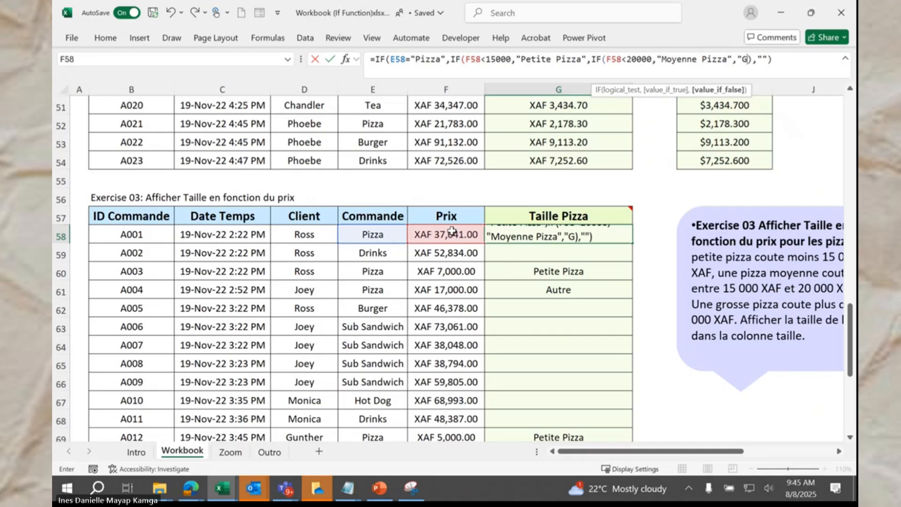
pyautogui.write('se Pi')
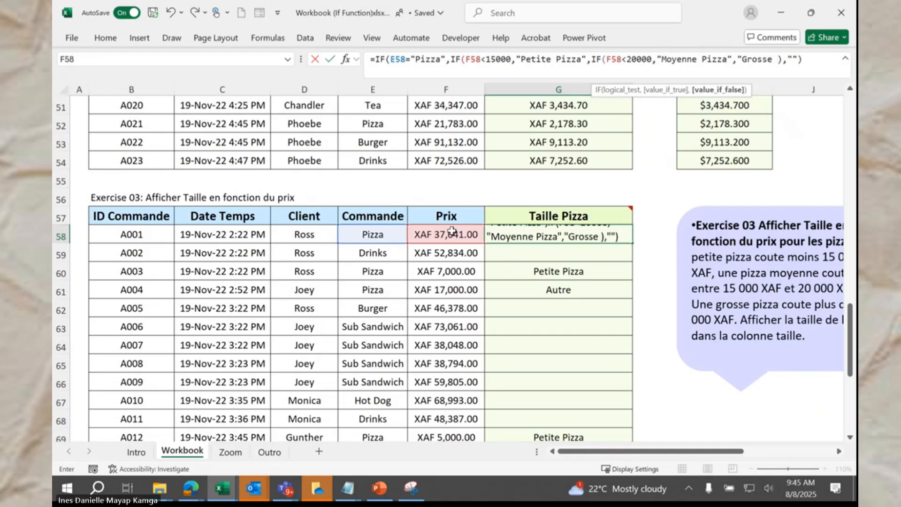
pyautogui.write('zza')
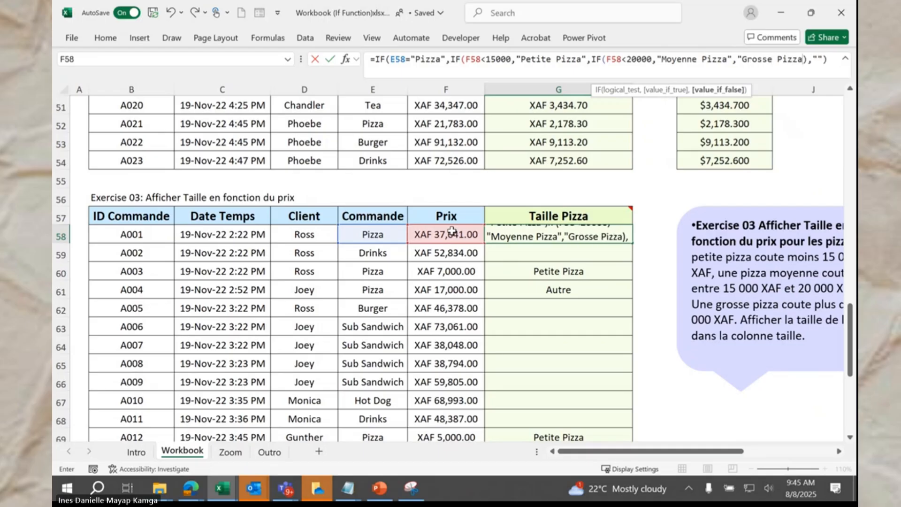
pyautogui.write('"')
# Step: Add the closing parenthesis to G58's nested IF and fill it down the Taille Pizza column
pyautogui.click(699, 70)
pyautogui.click(717, 64)
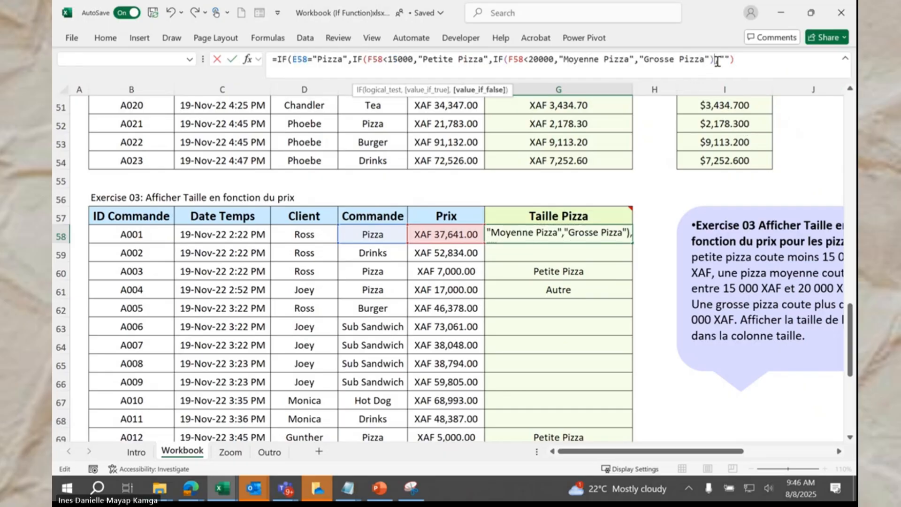
pyautogui.write(')')
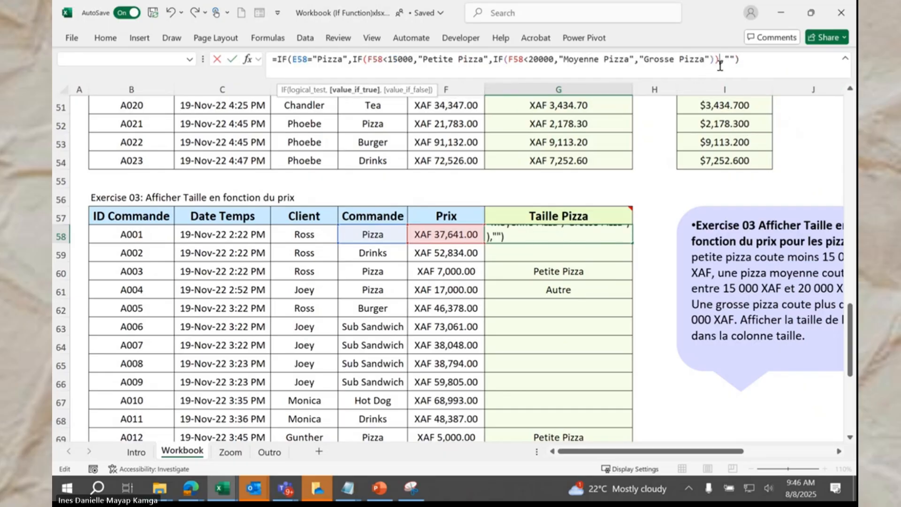
pyautogui.press('Return')
pyautogui.click(627, 238)
pyautogui.doubleClick(633, 242)
# Step: Check the Petite/Moyenne/Grosse results, then view the Zoom sheet's breakdown of the IF arguments
pyautogui.click(624, 267)
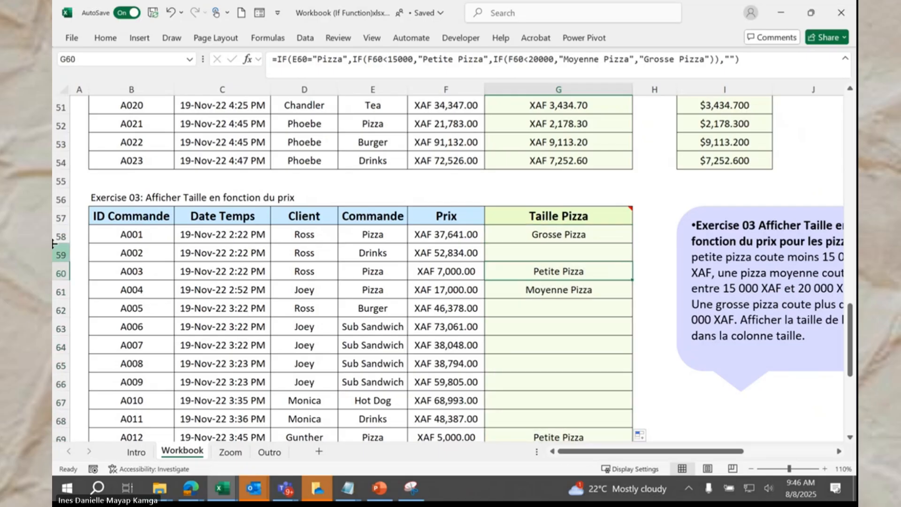
pyautogui.hotkey('alt', 'Tab')
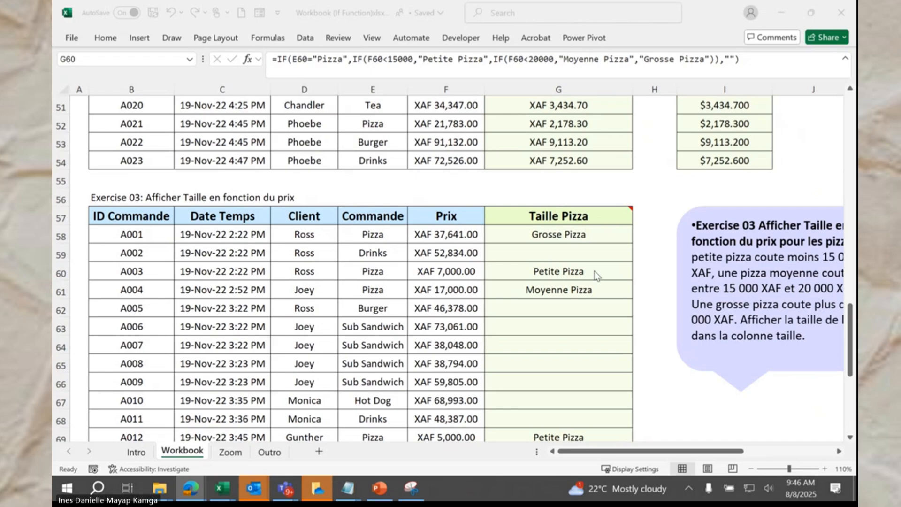
pyautogui.click(619, 236)
pyautogui.scroll(-2, 618, 258)
pyautogui.scroll(-3, 617, 258)
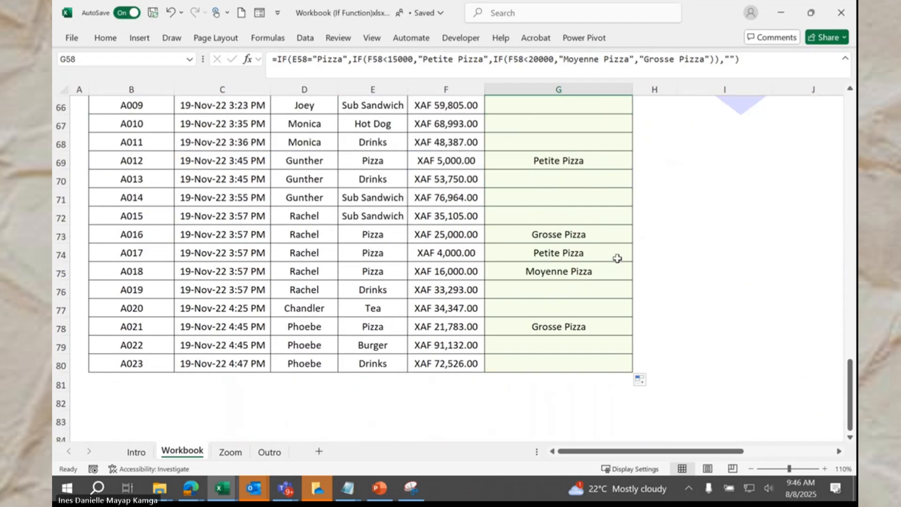
pyautogui.scroll(4, 617, 259)
pyautogui.scroll(-1, 618, 258)
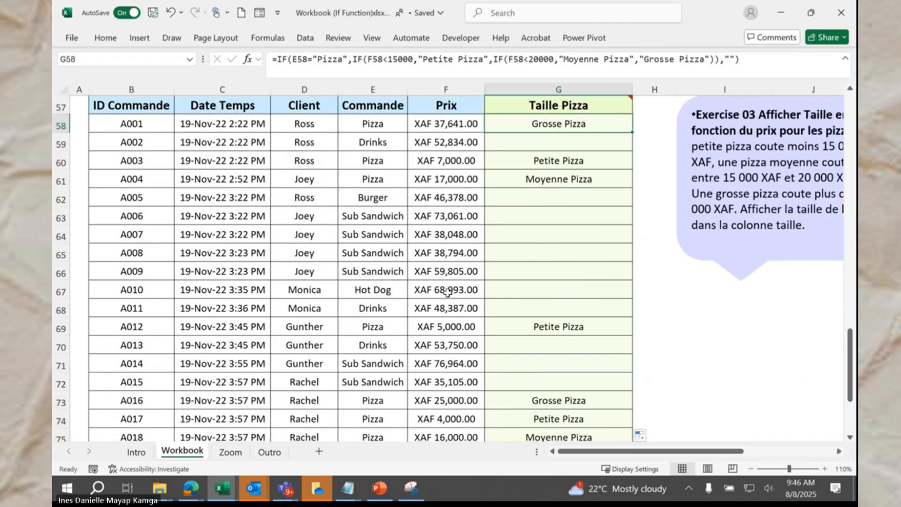
pyautogui.click(231, 451)
pyautogui.click(367, 396)
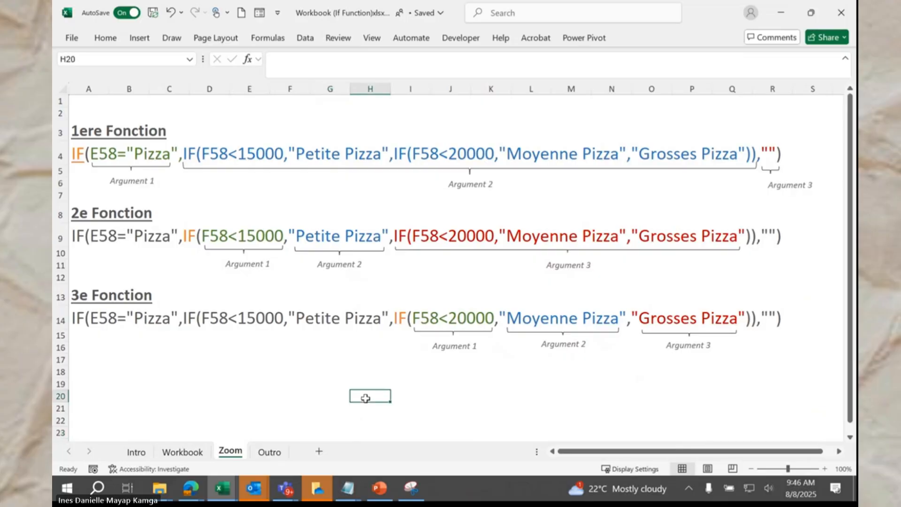